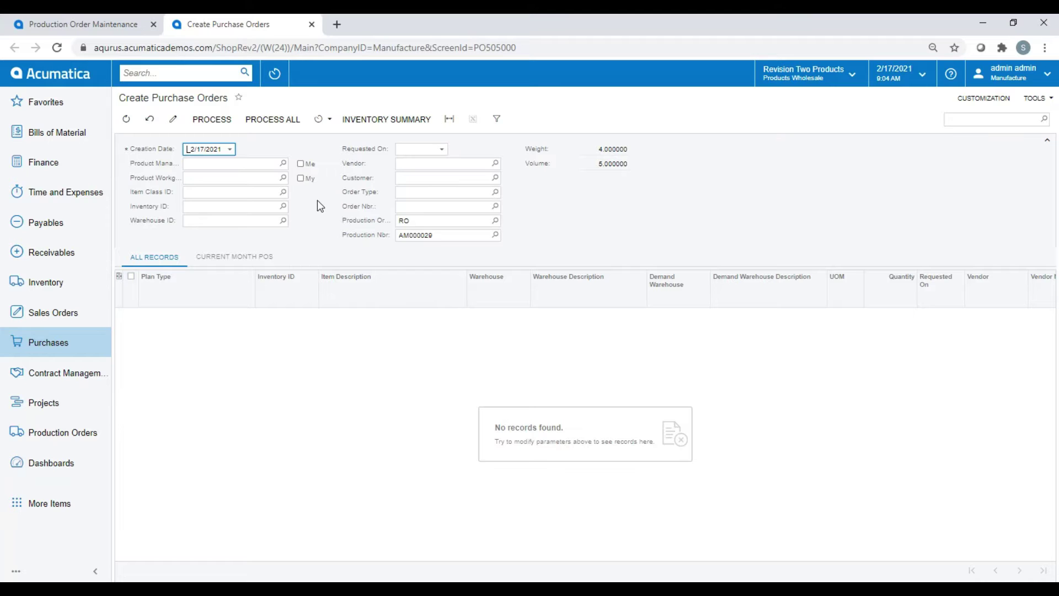
Bring up the purchase orders list, look over the On Hold orders from 2/17/2021, and open the one for Goto Vendor Inc
click(58, 356)
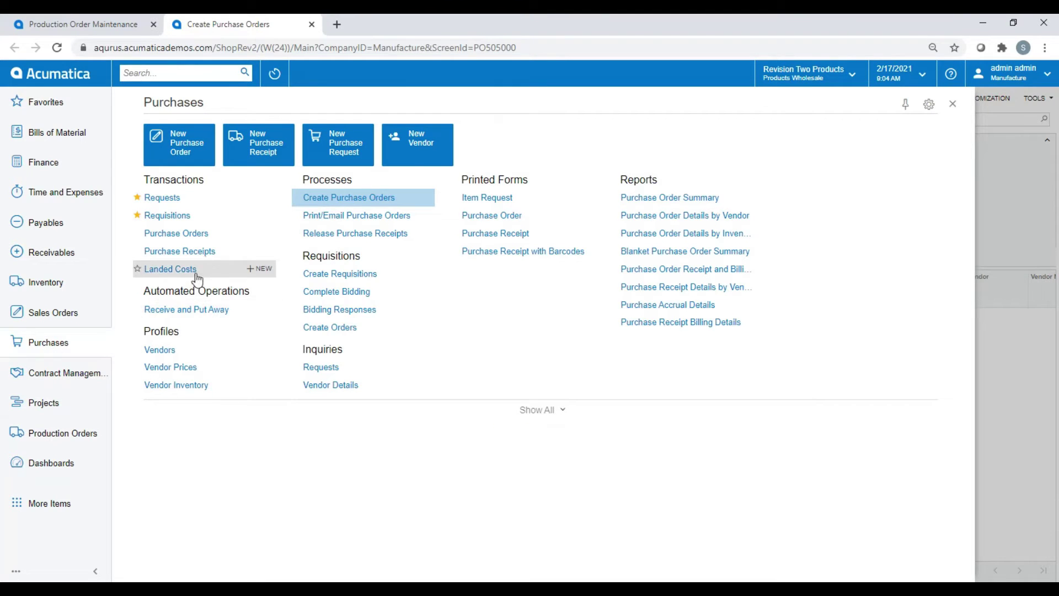
click(202, 236)
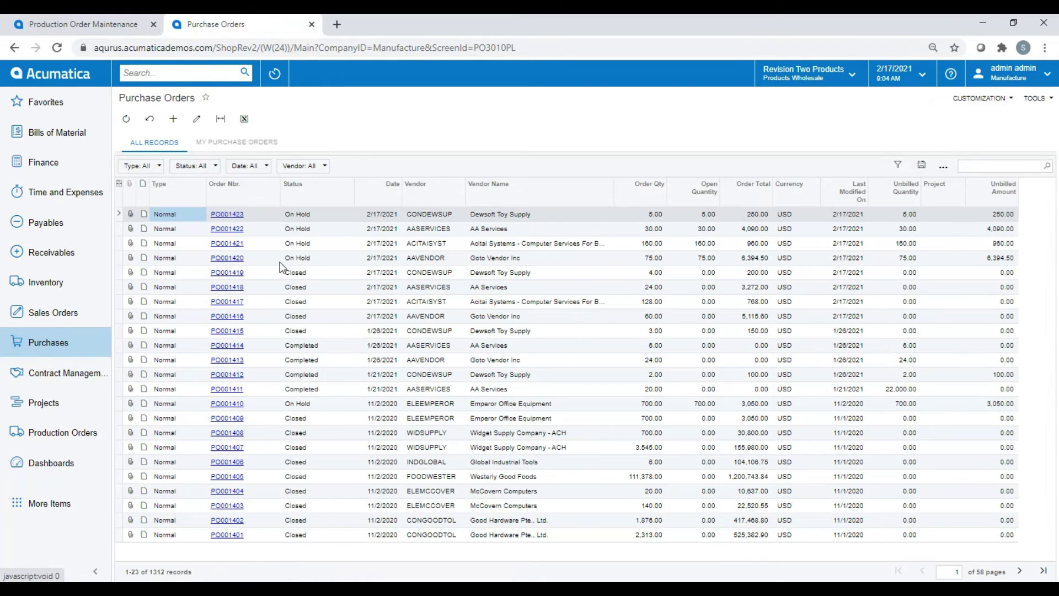
click(302, 258)
click(302, 238)
click(303, 228)
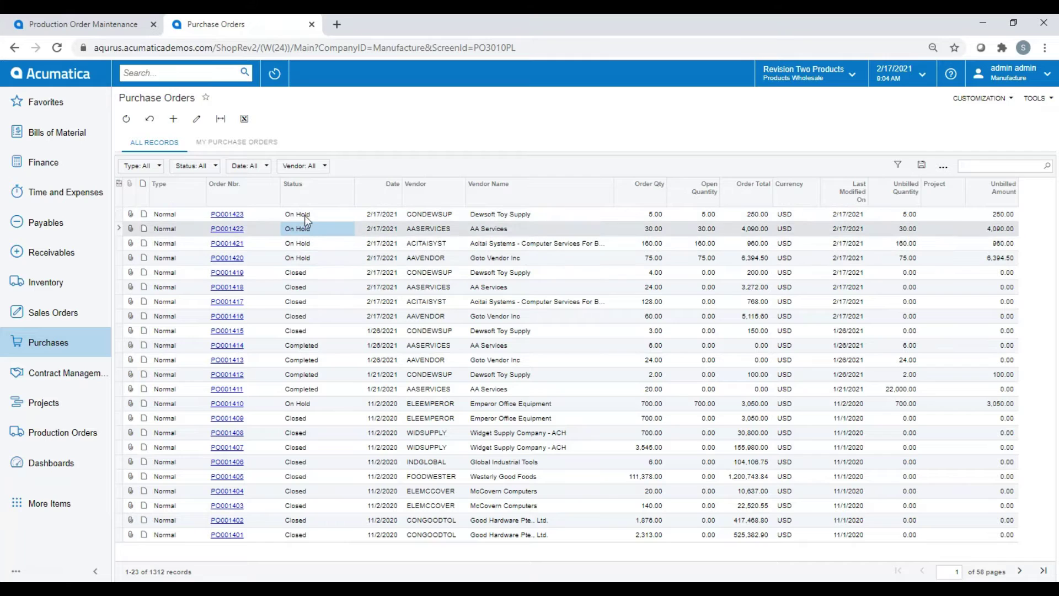
click(304, 215)
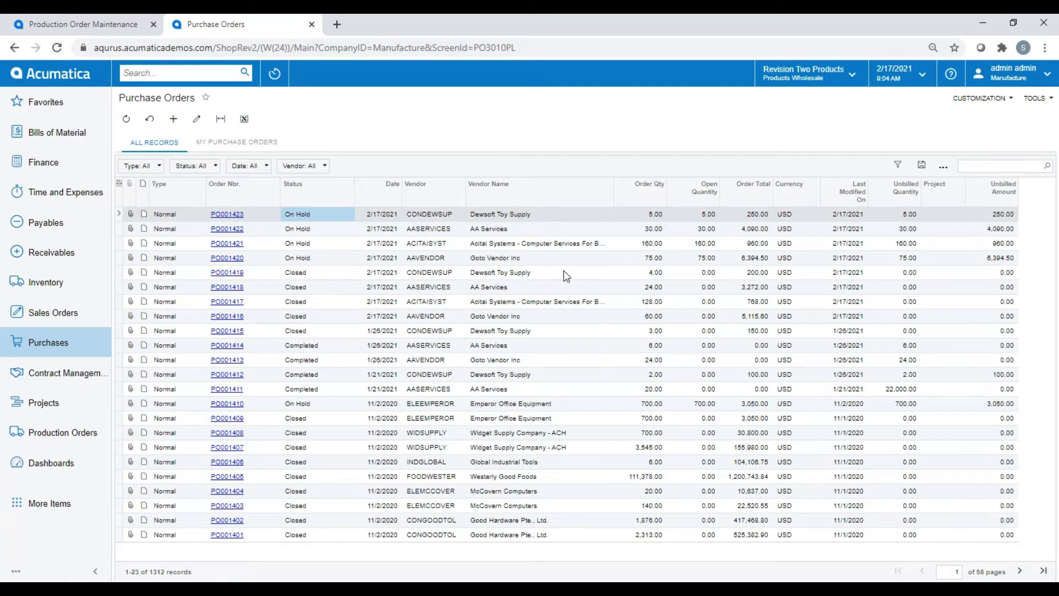
click(297, 258)
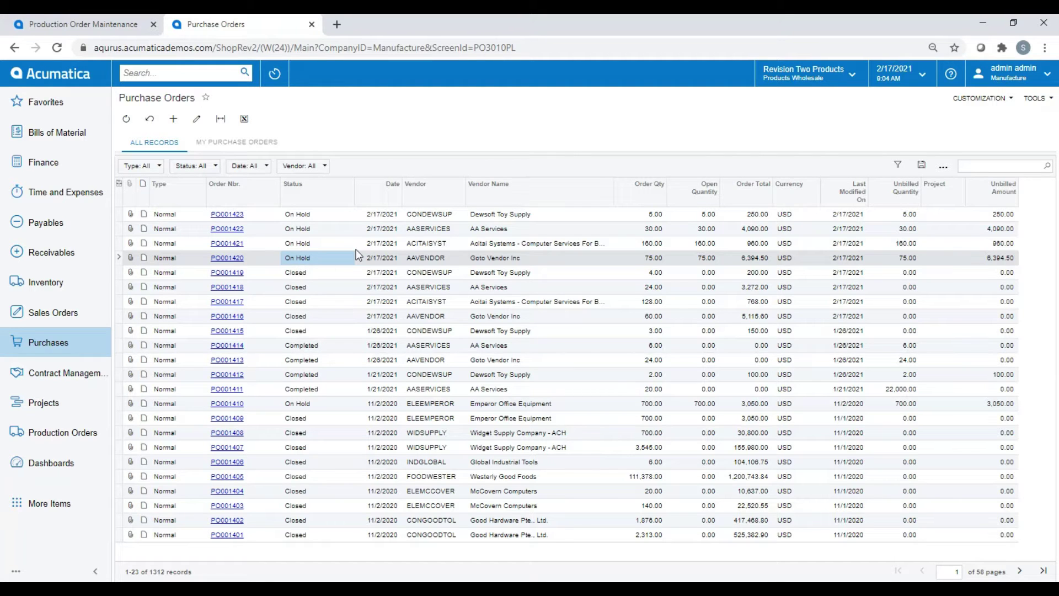
click(236, 257)
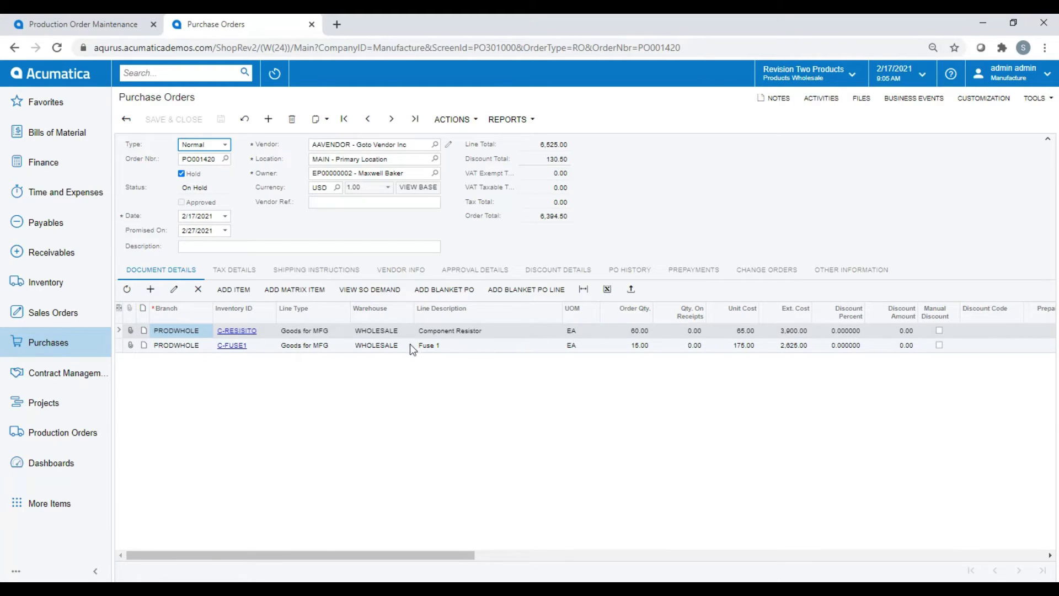
Take the Goto Vendor Inc purchase order off hold, save it, and approve it
click(185, 174)
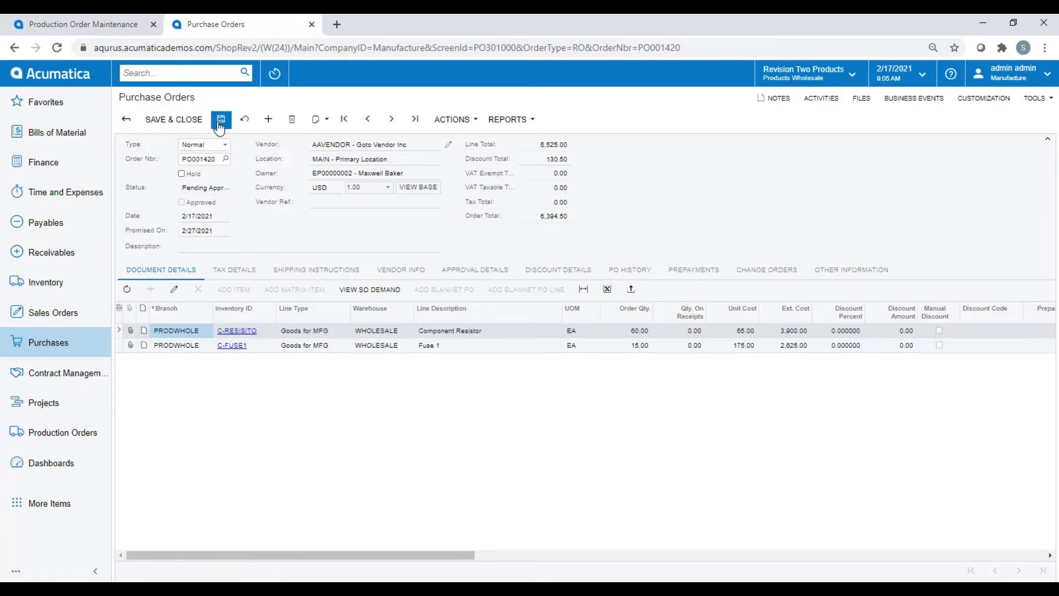
click(161, 116)
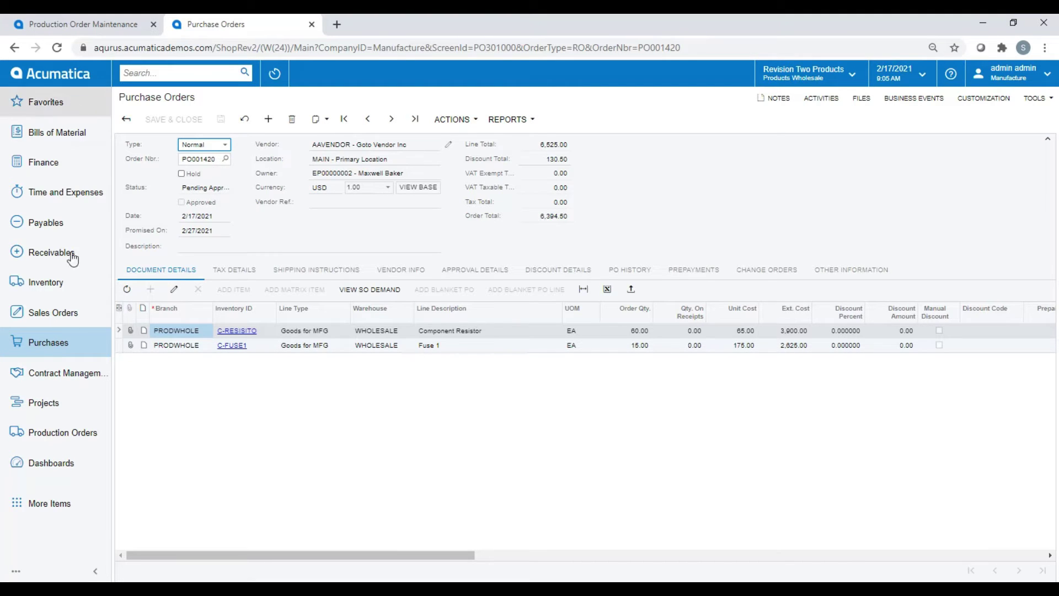
click(467, 120)
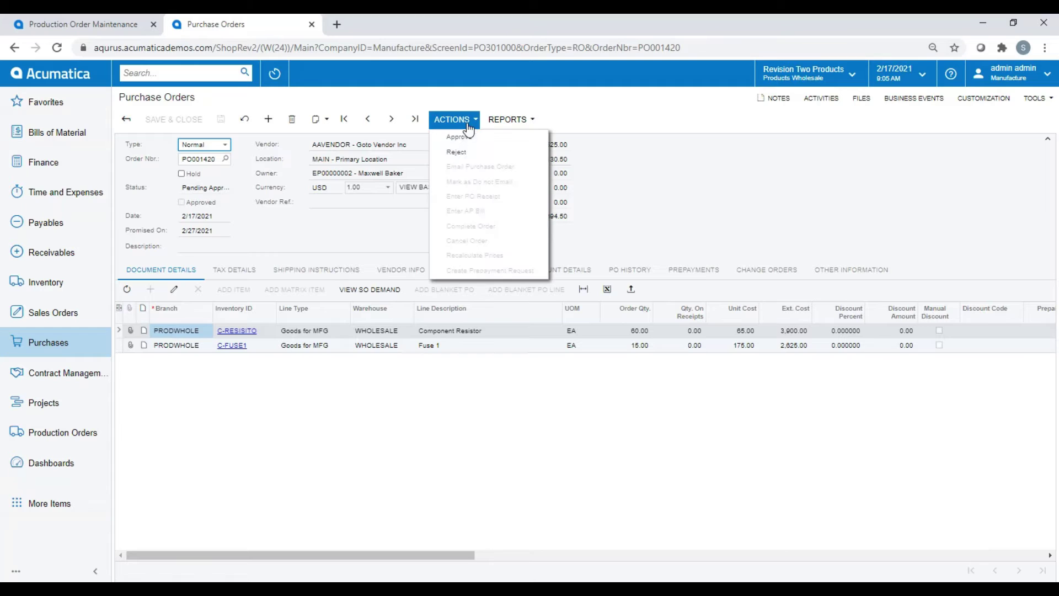
click(450, 136)
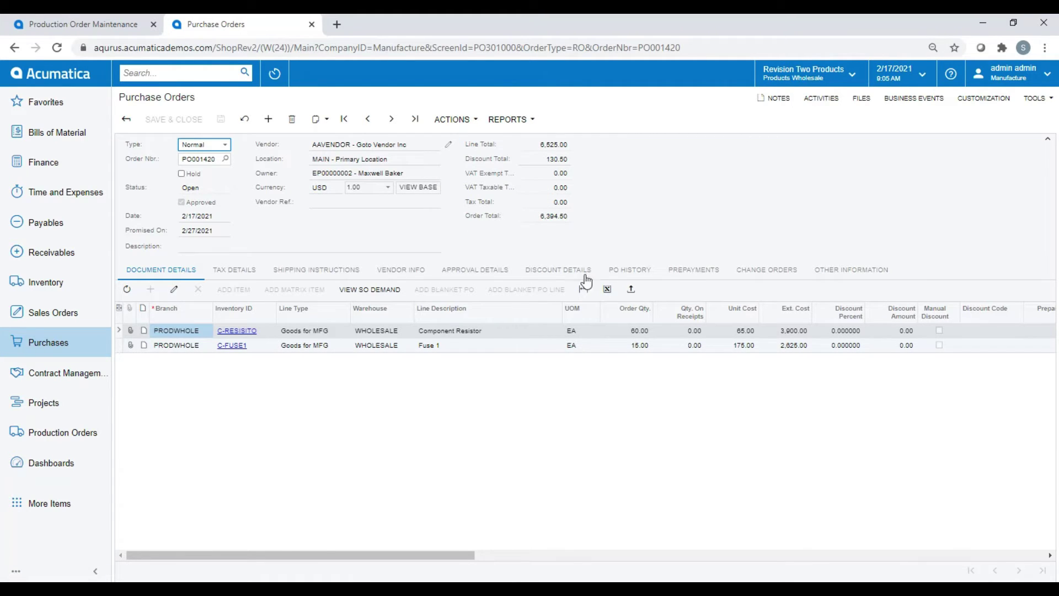
click(607, 292)
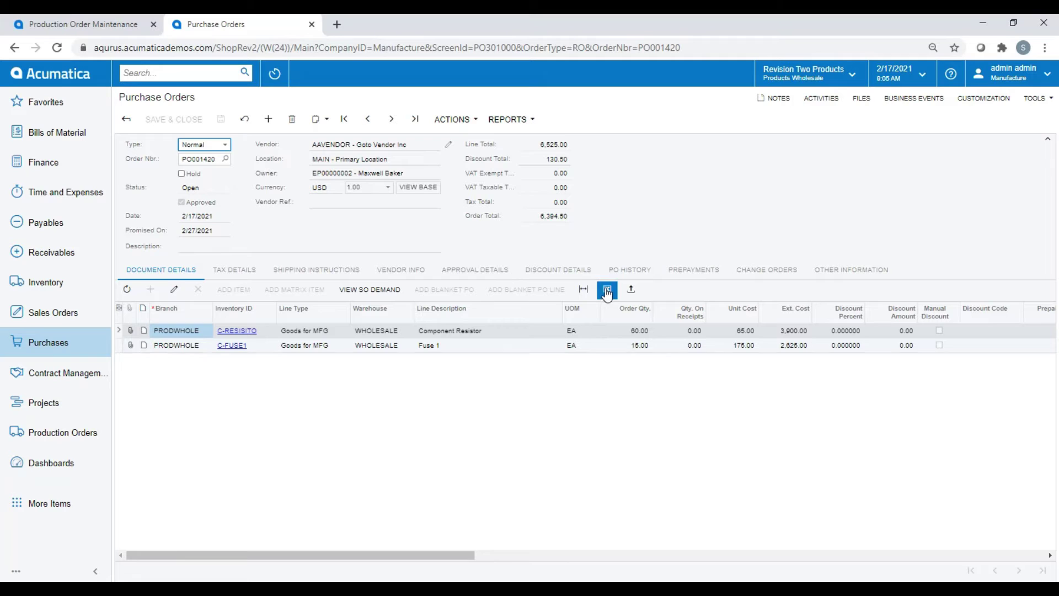
click(533, 120)
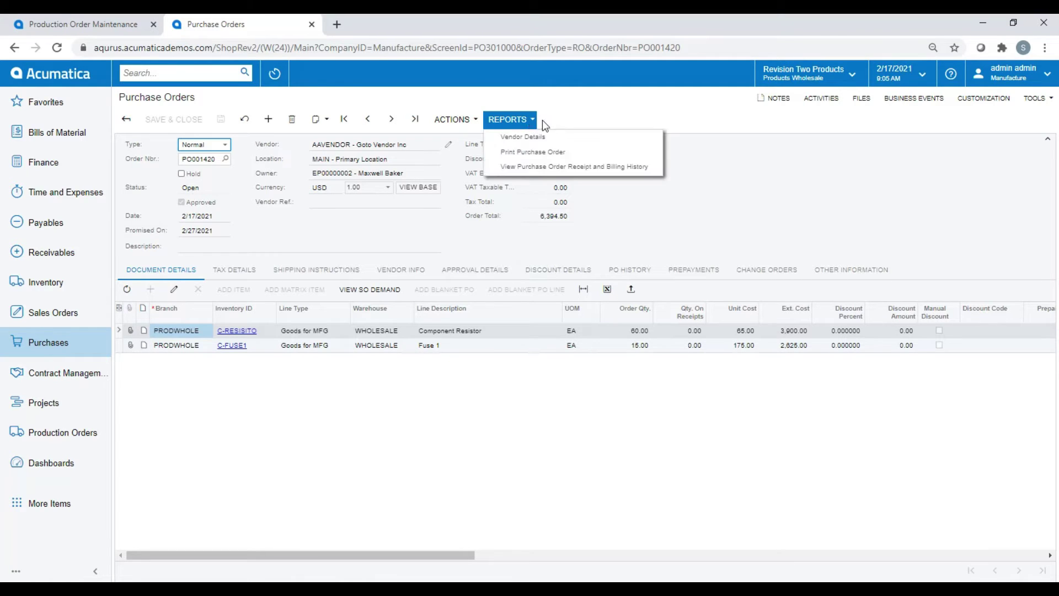
click(624, 102)
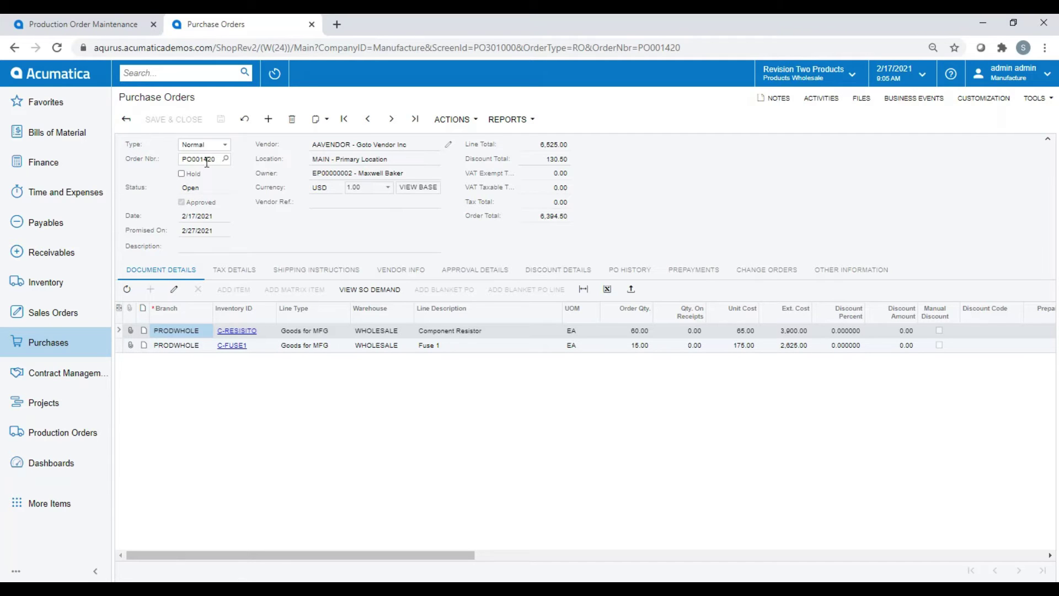
From the purchase orders list, open the on-hold Acitai Systems order from 2/17/2021, take it off hold, and approve it
click(126, 119)
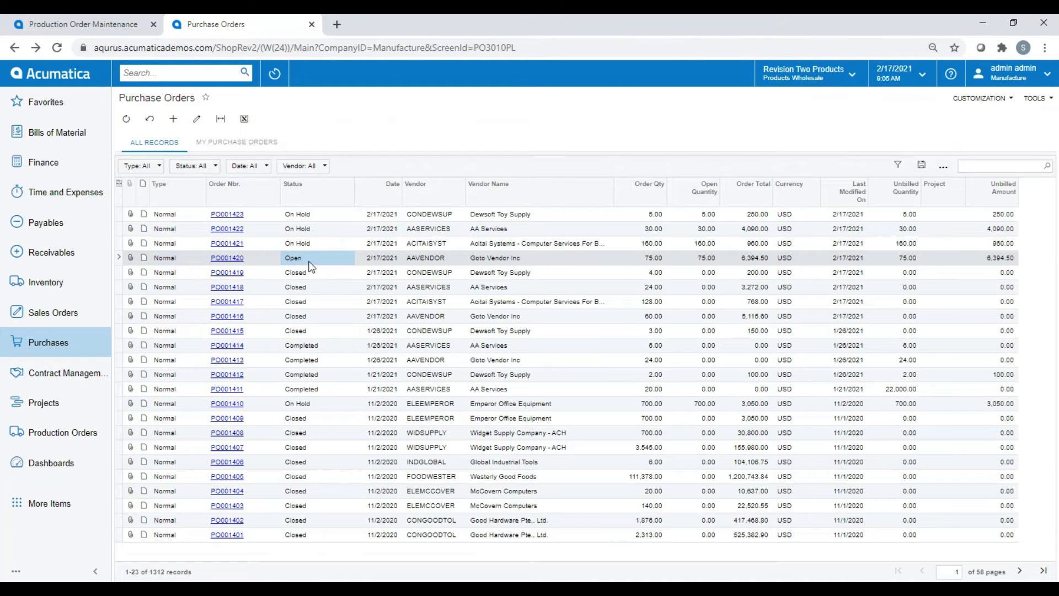
click(224, 244)
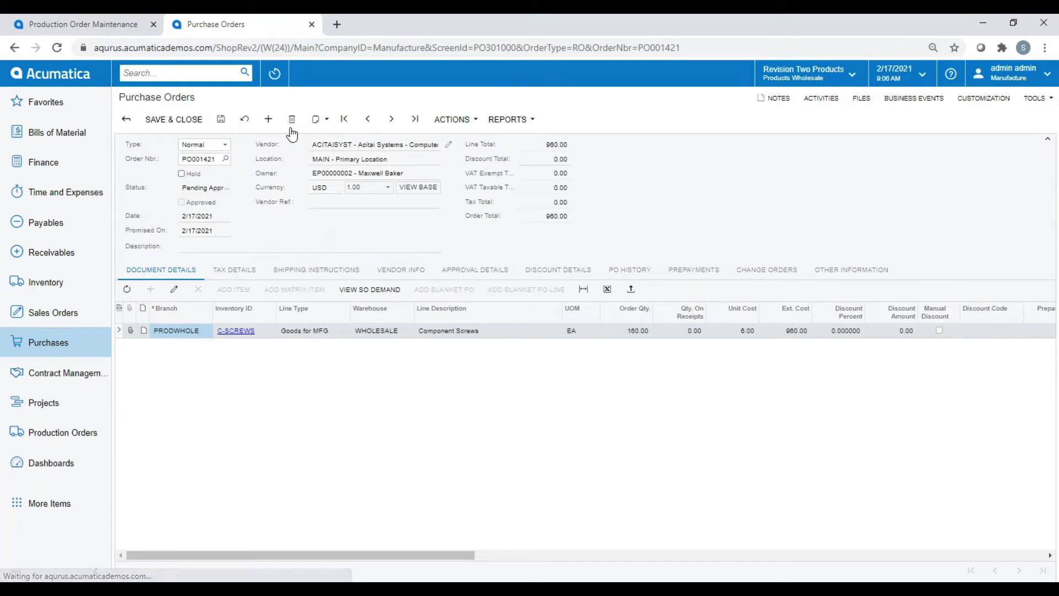
click(452, 120)
click(455, 138)
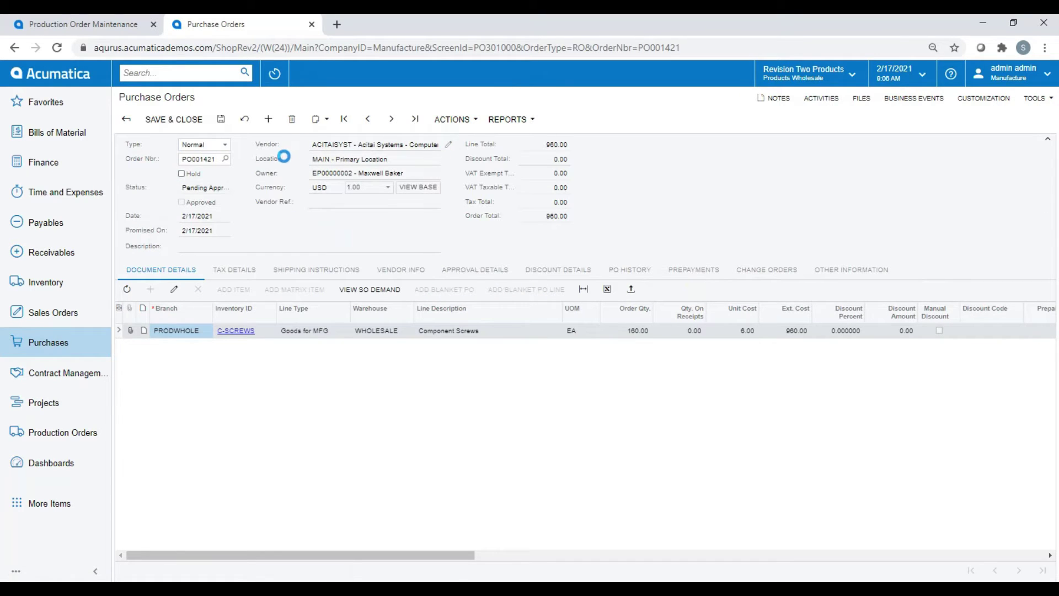
Return to the purchase orders list, open the on-hold AA Services order from 2/17/2021, take it off hold, and approve it
click(126, 120)
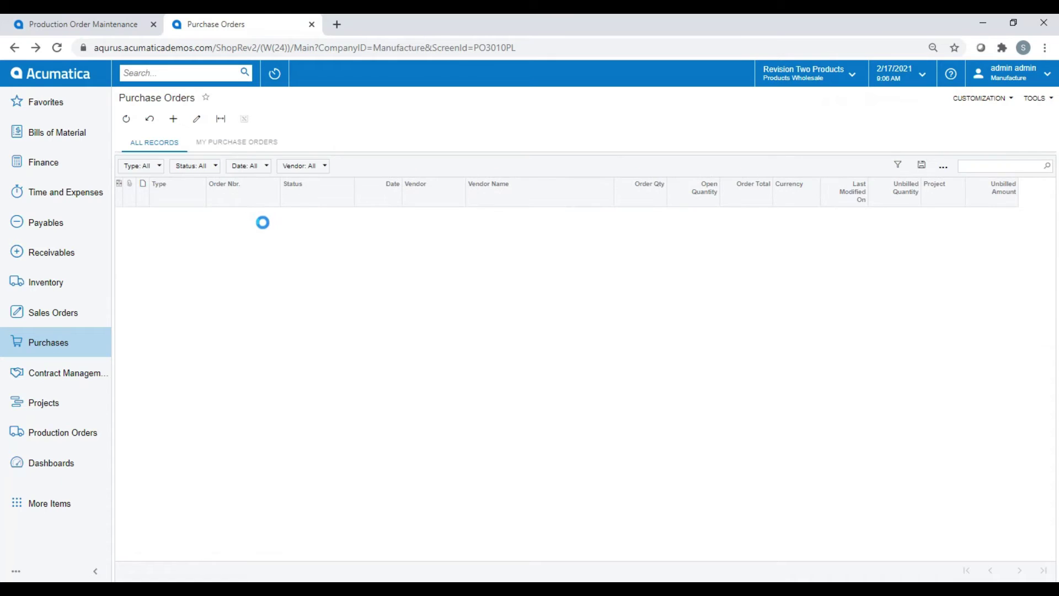
click(229, 231)
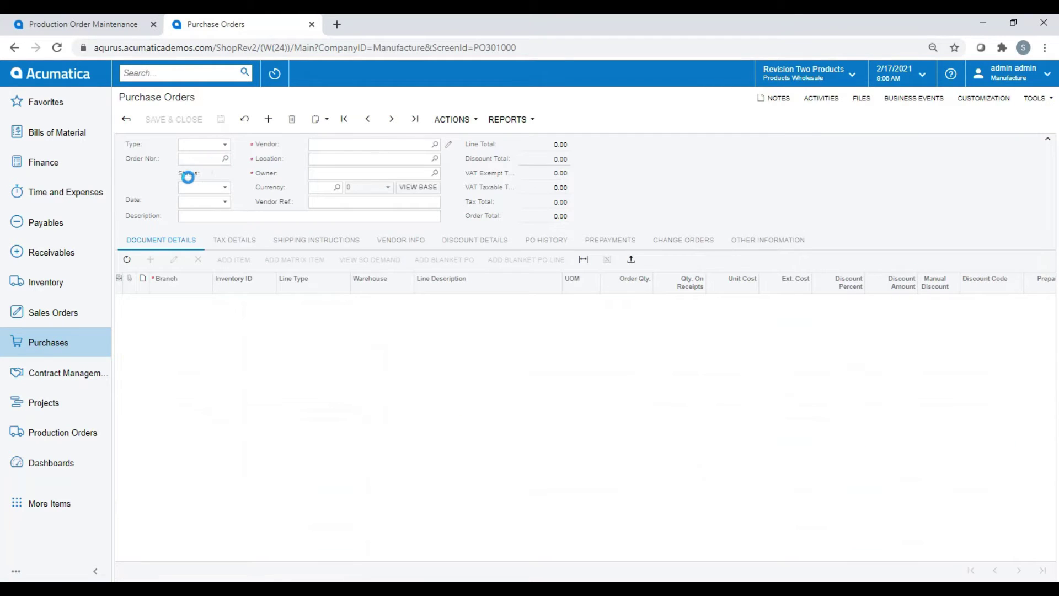
click(452, 119)
click(475, 136)
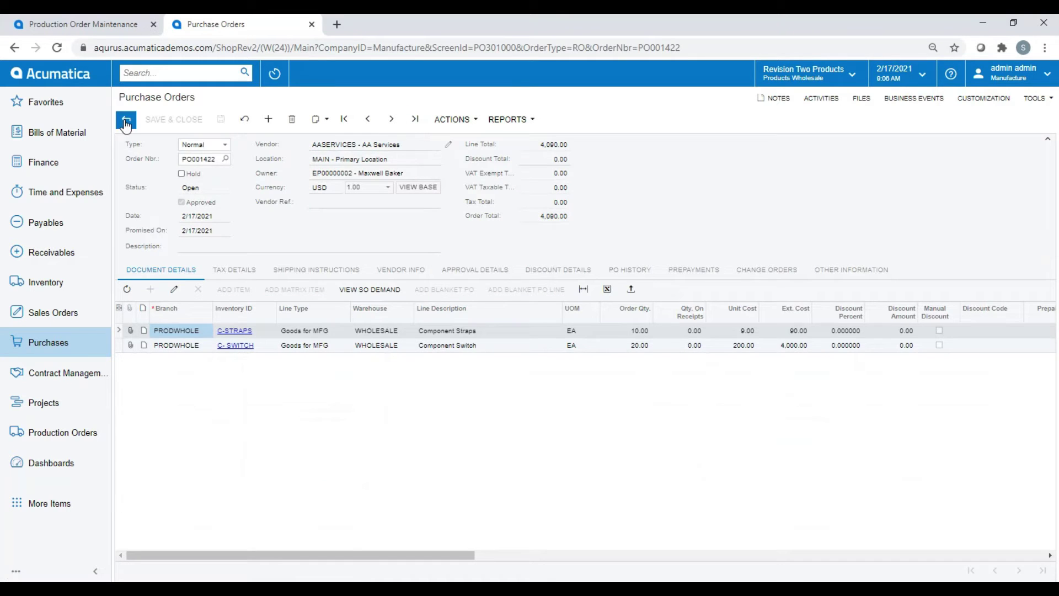
Open the on-hold Dewsoft Toy Supply order from 2/17/2021, take it off hold and approve it, and return to the list
click(125, 120)
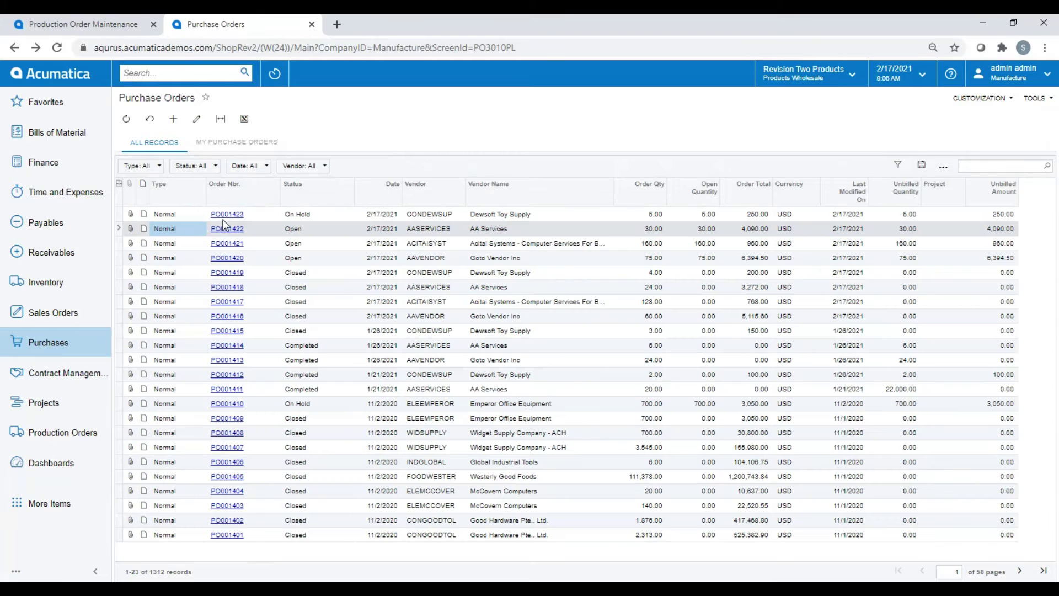
click(253, 222)
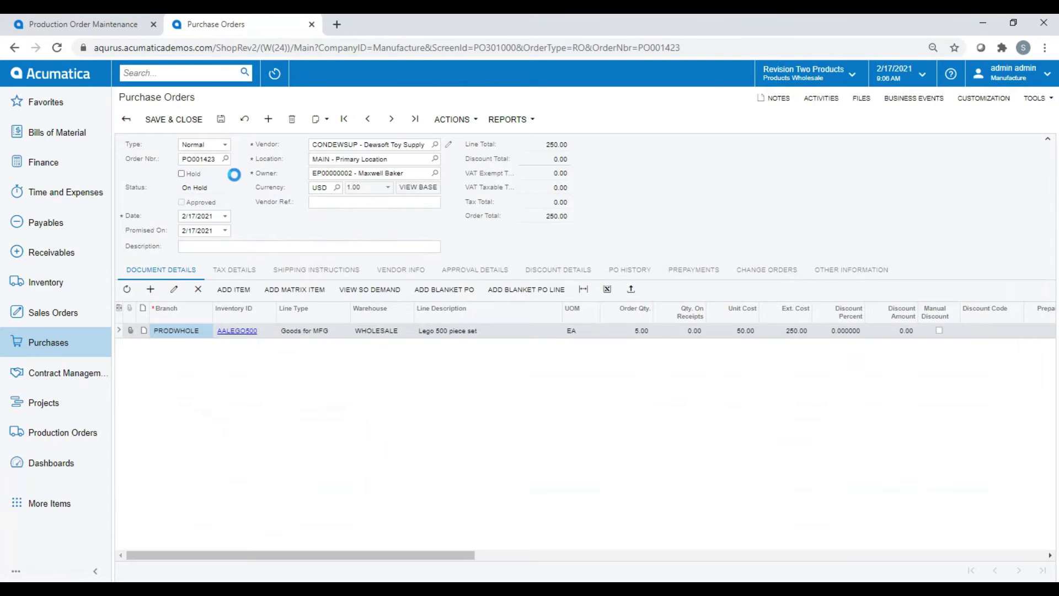
click(451, 120)
click(454, 136)
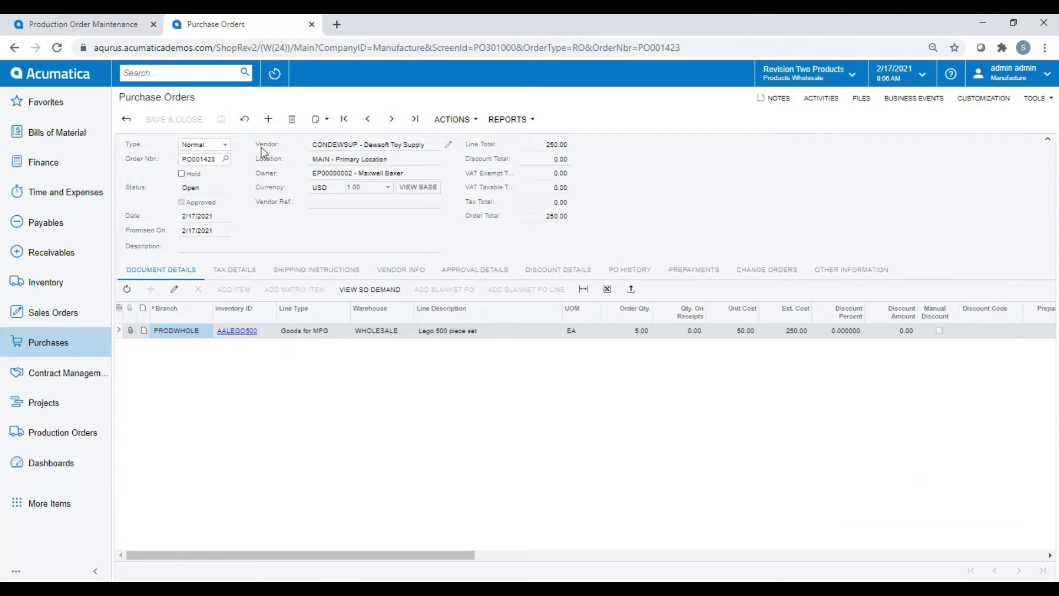
click(126, 119)
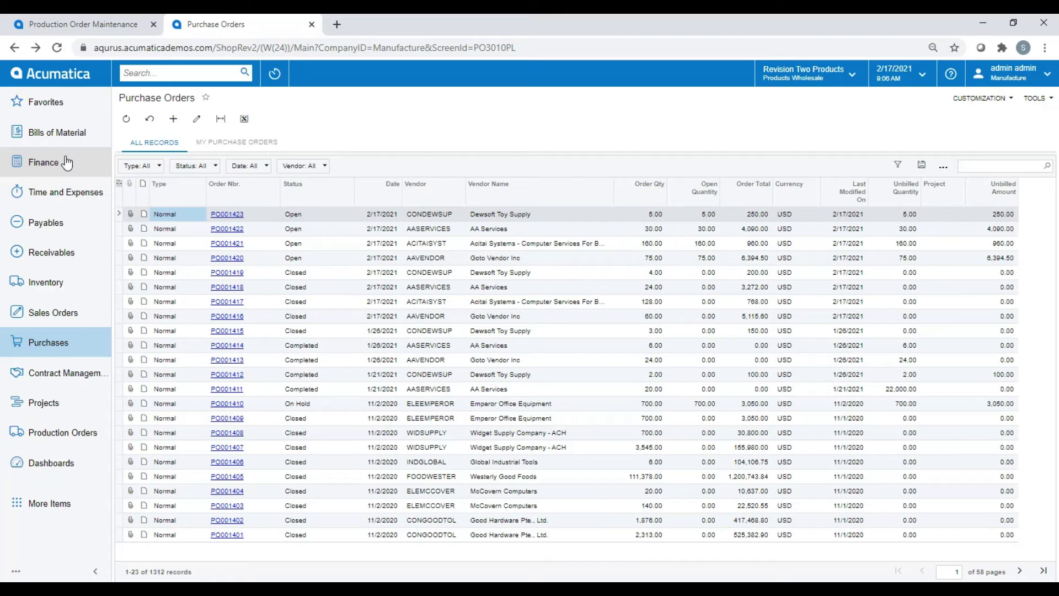
Reopen the open Goto Vendor Inc purchase order from 2/17/2021 and enter a PO receipt for it
click(239, 258)
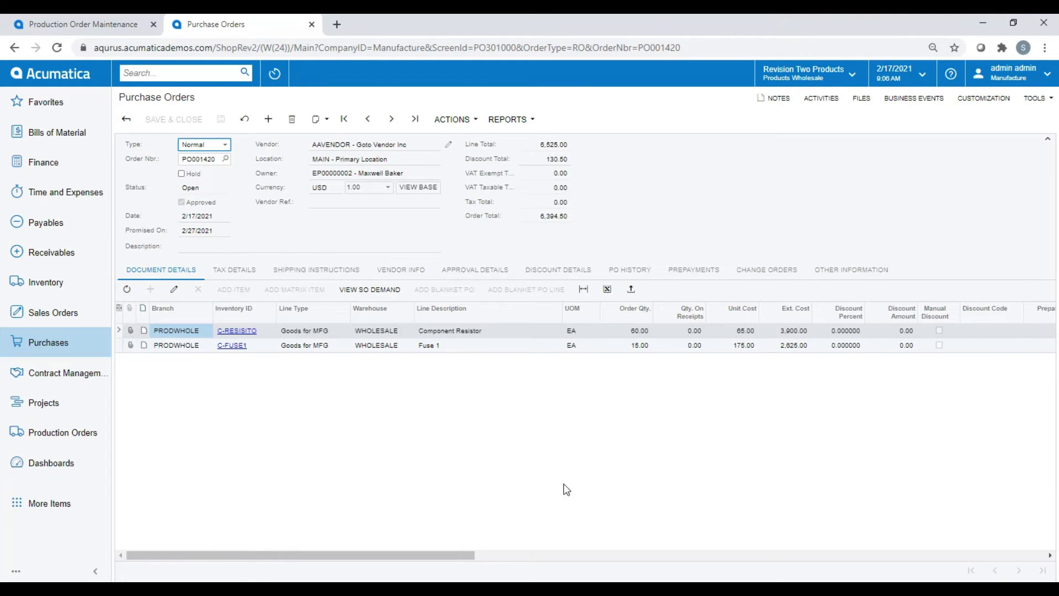
click(467, 121)
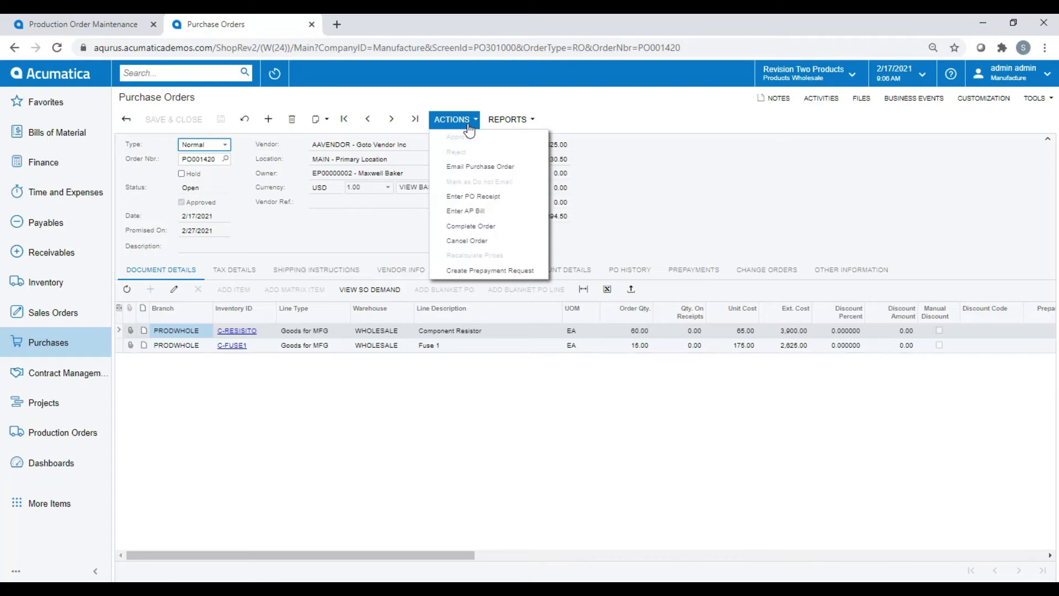
click(484, 199)
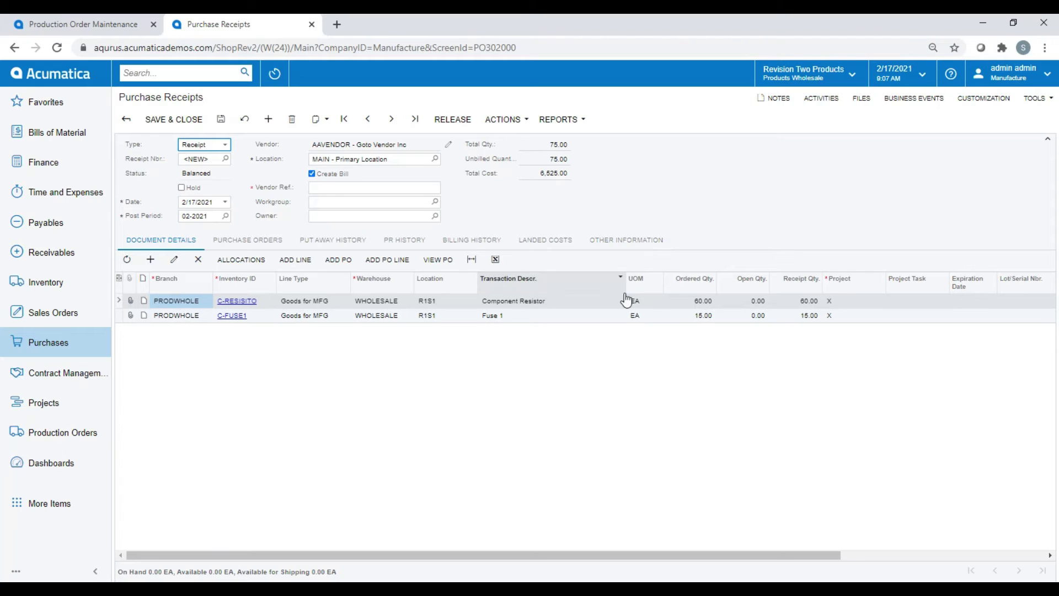
Set the receipt's vendor reference to 412584125, save the purchase receipt, and release it
click(344, 188)
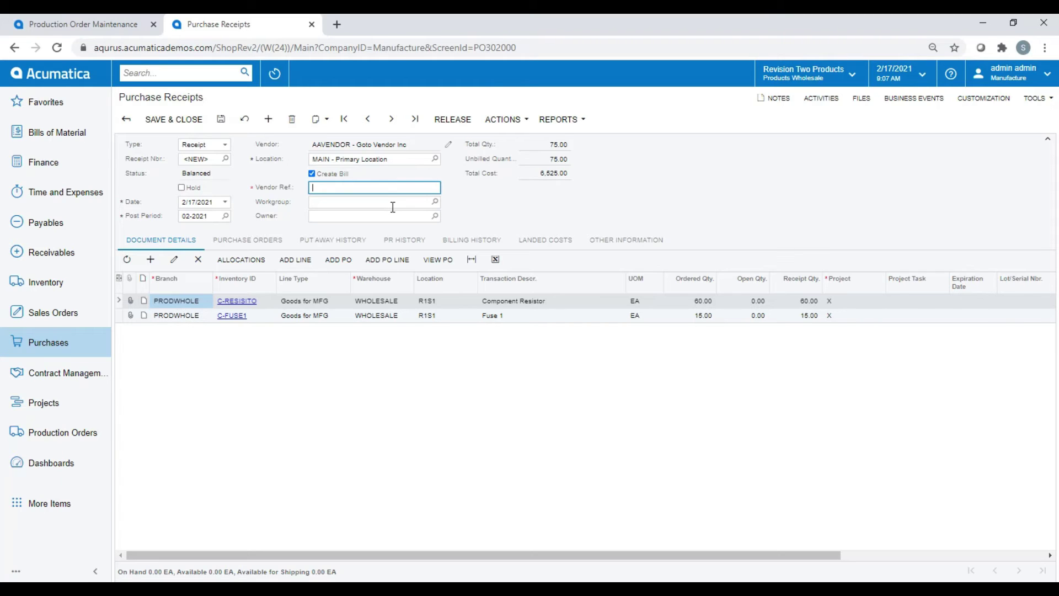
text(412584125)
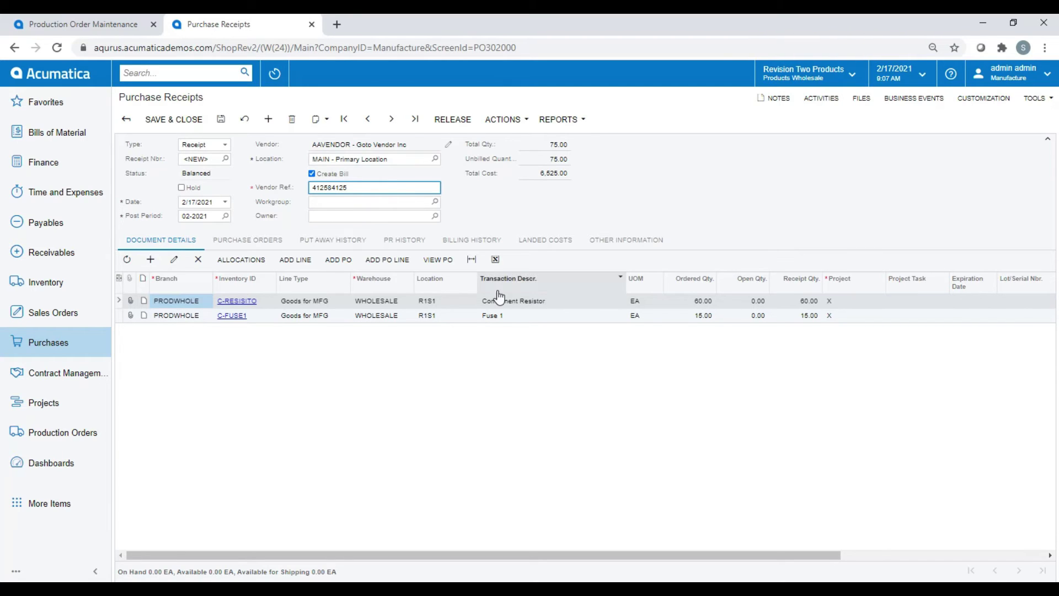
click(221, 120)
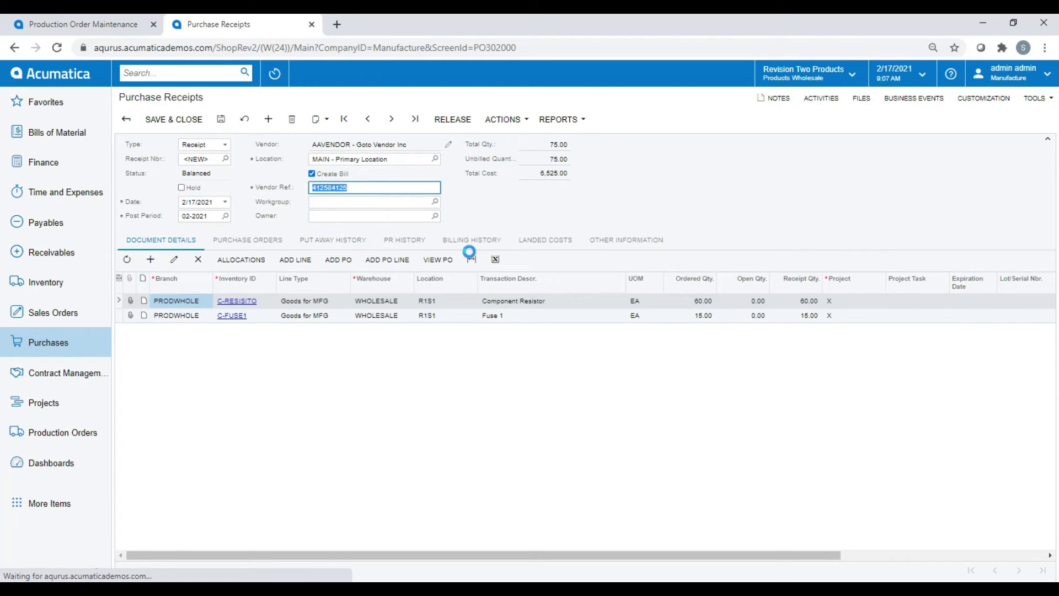
click(454, 124)
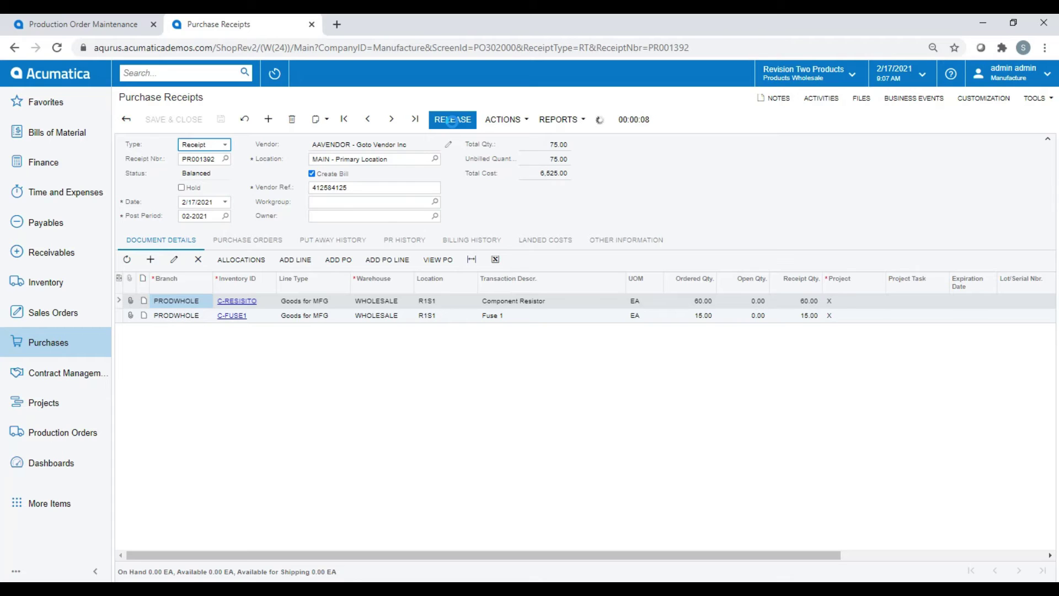
Return to the purchase orders list, open the Acitai Systems order with Open status from 2/17/2021, and enter a PO receipt for it
click(75, 352)
click(171, 234)
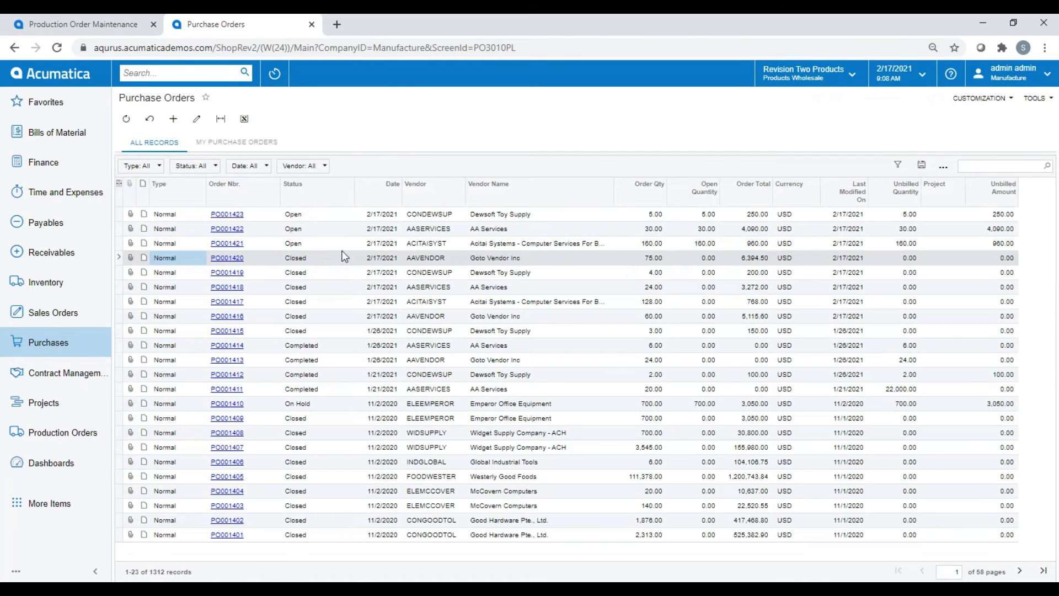
click(307, 261)
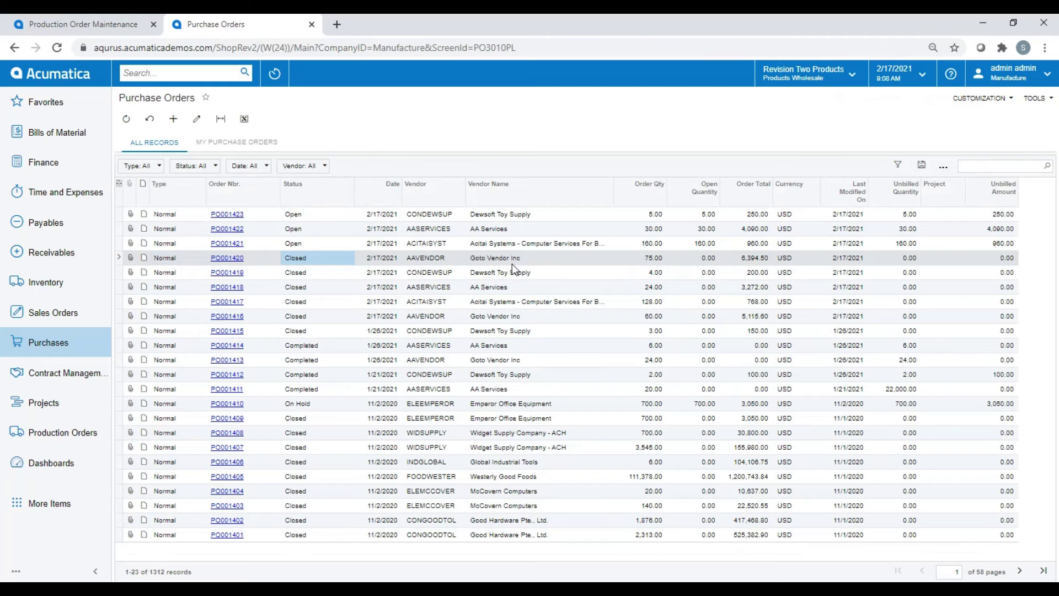
click(230, 257)
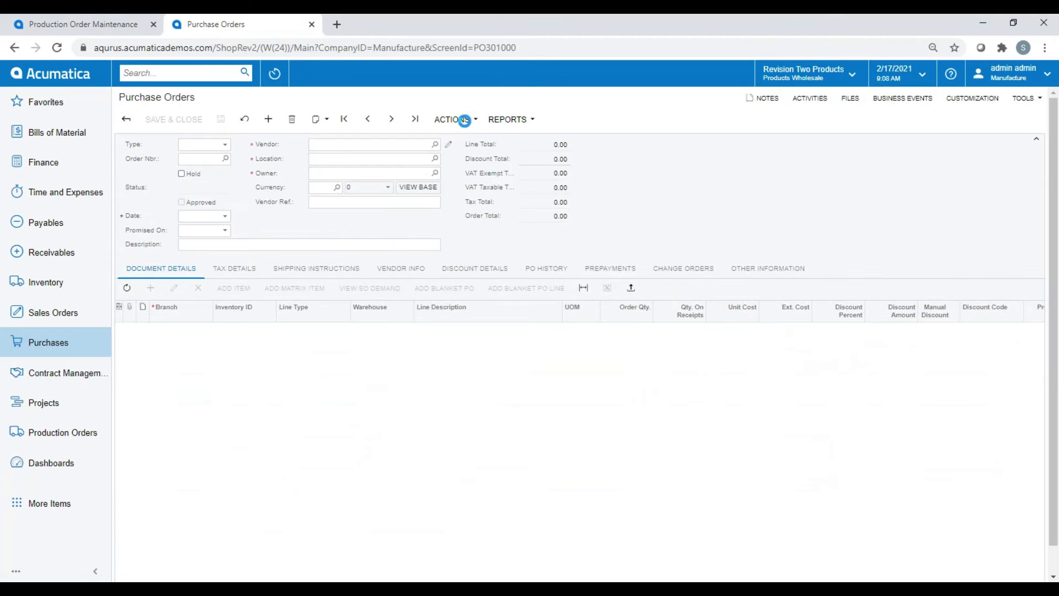
click(465, 120)
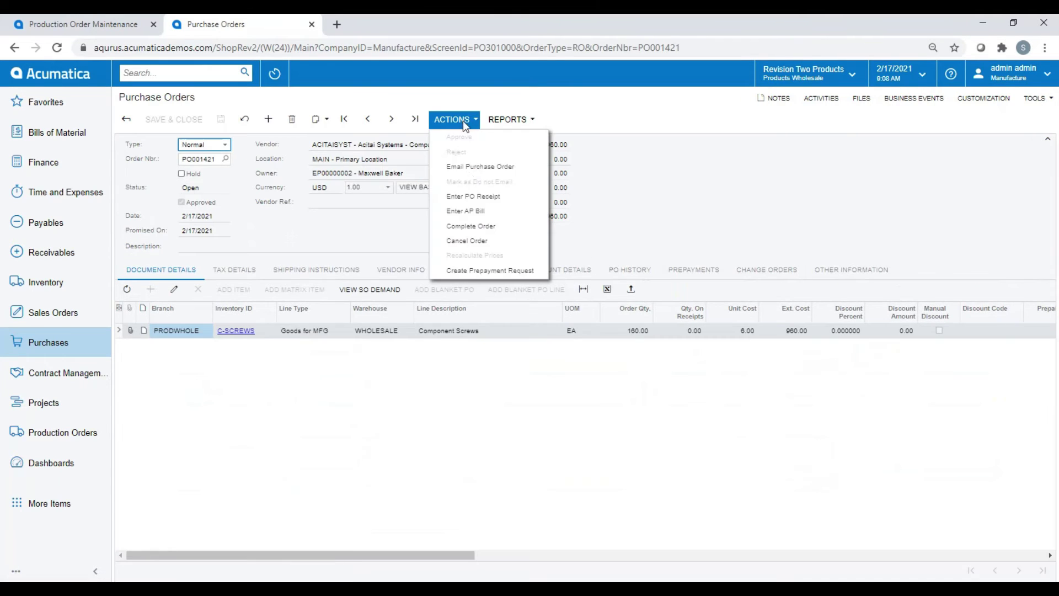
click(473, 196)
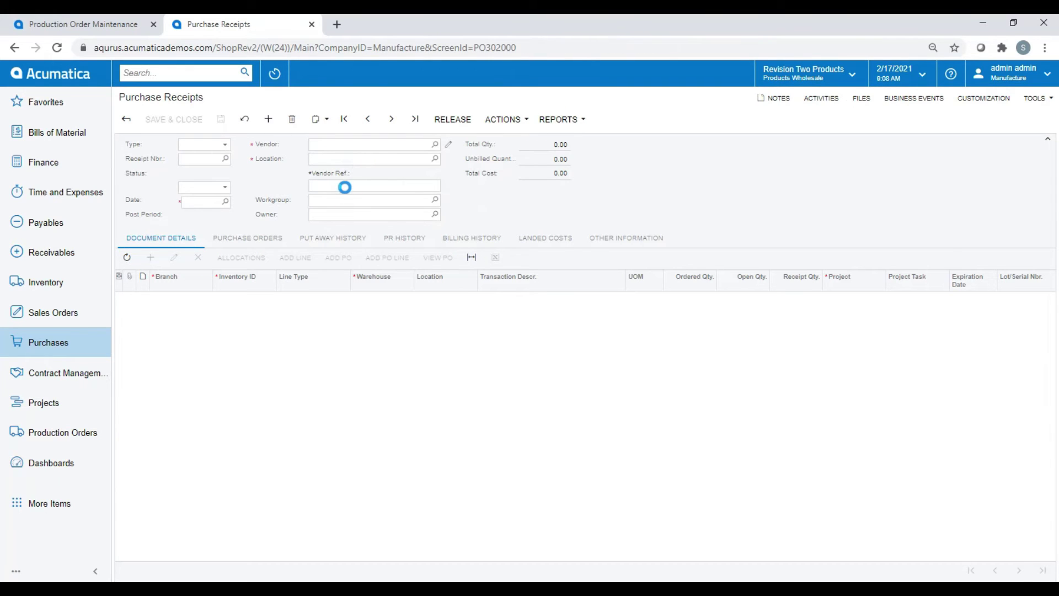
Set the Acitai Systems receipt's vendor reference to 4525, save the purchase receipt, and release it
text(4525)
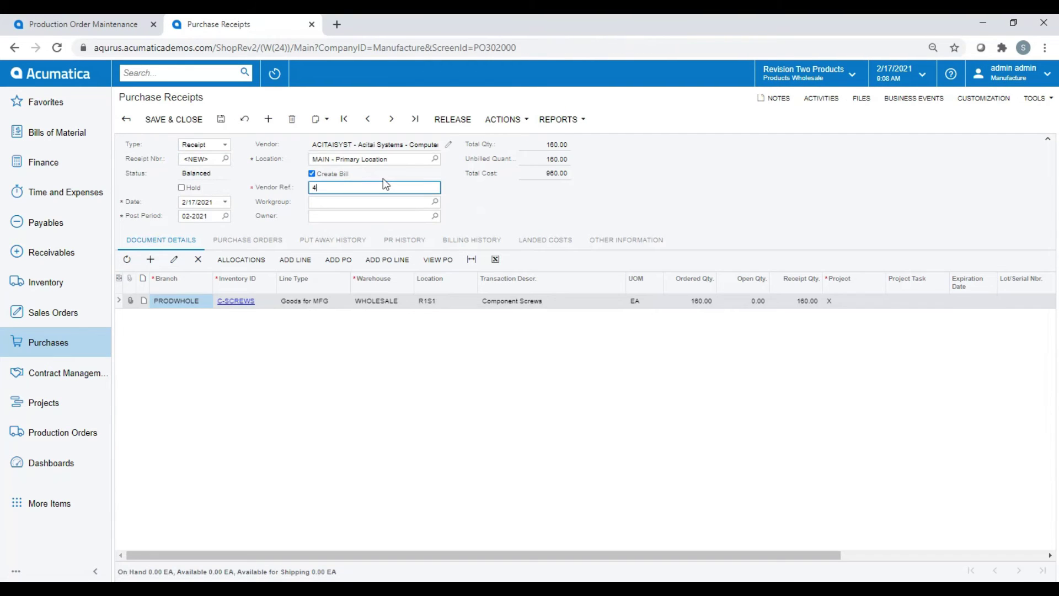
click(221, 124)
click(453, 129)
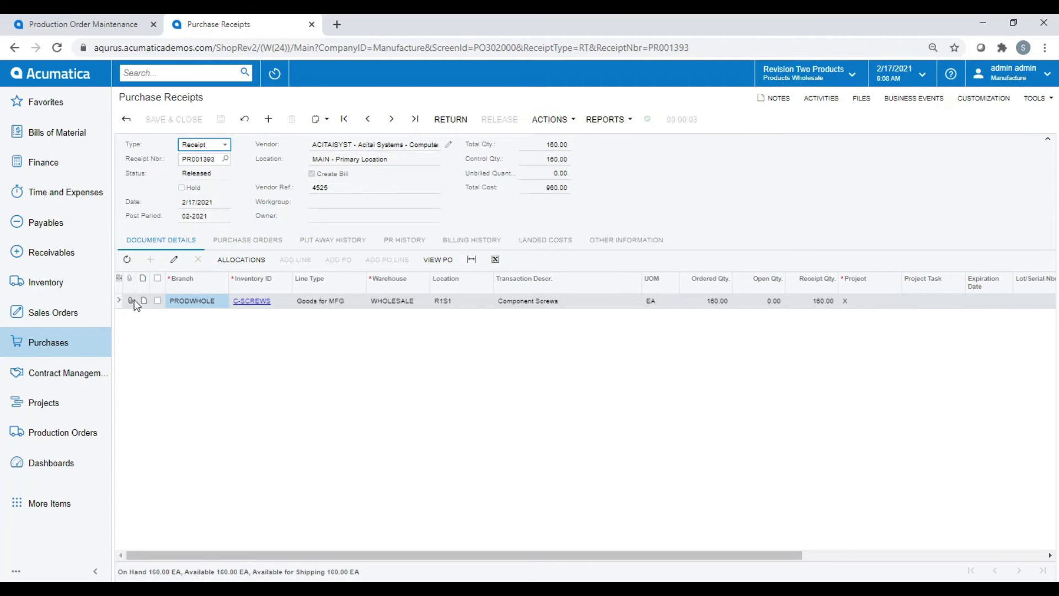
Enter a PO receipt with vendor reference 8746854 for the open AA Services purchase order from 2/17/2021, and save and release it
click(69, 348)
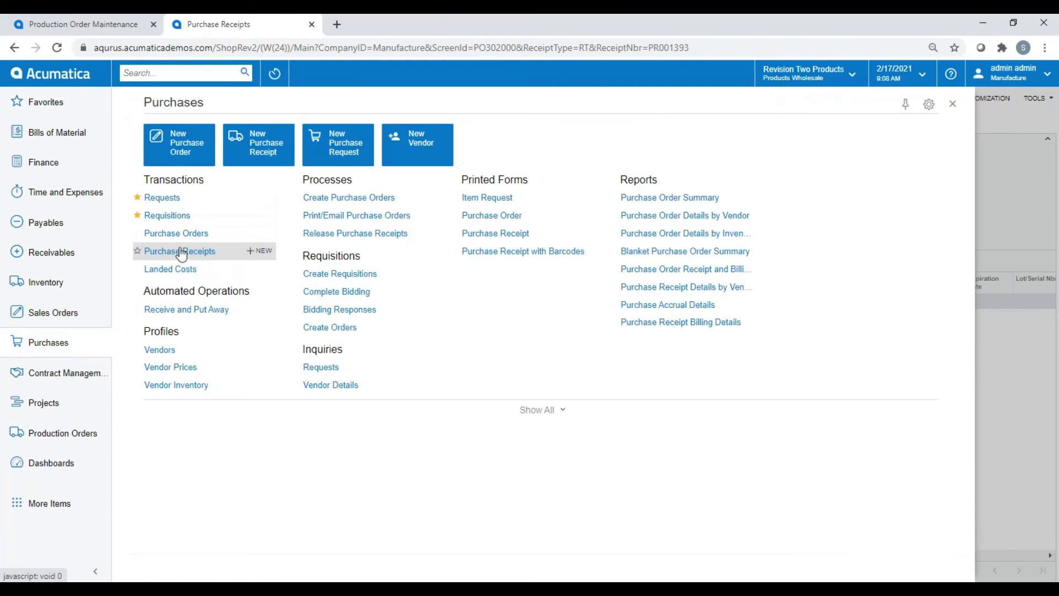
click(182, 237)
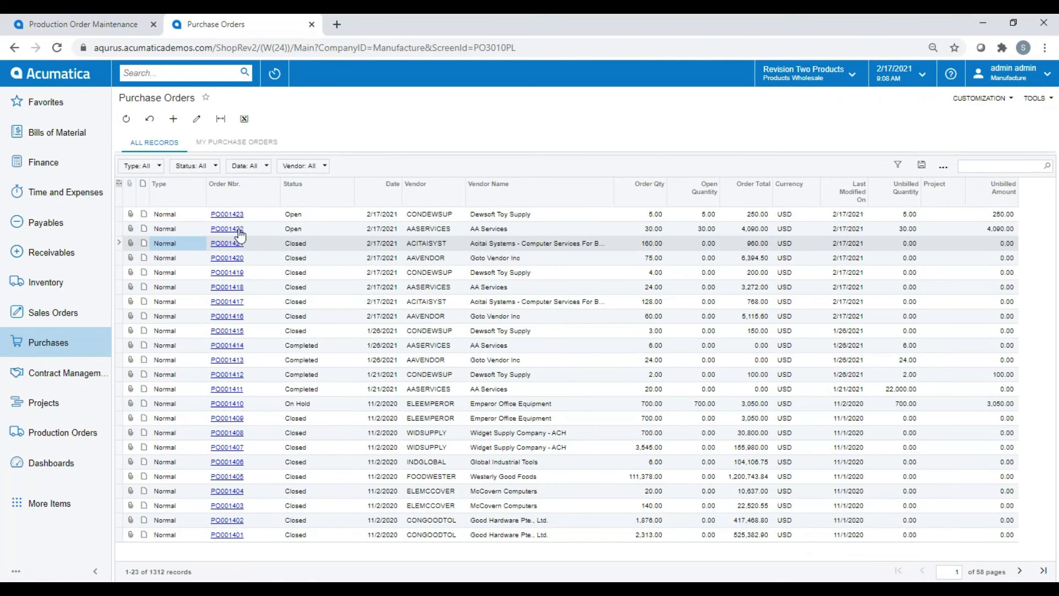
click(238, 229)
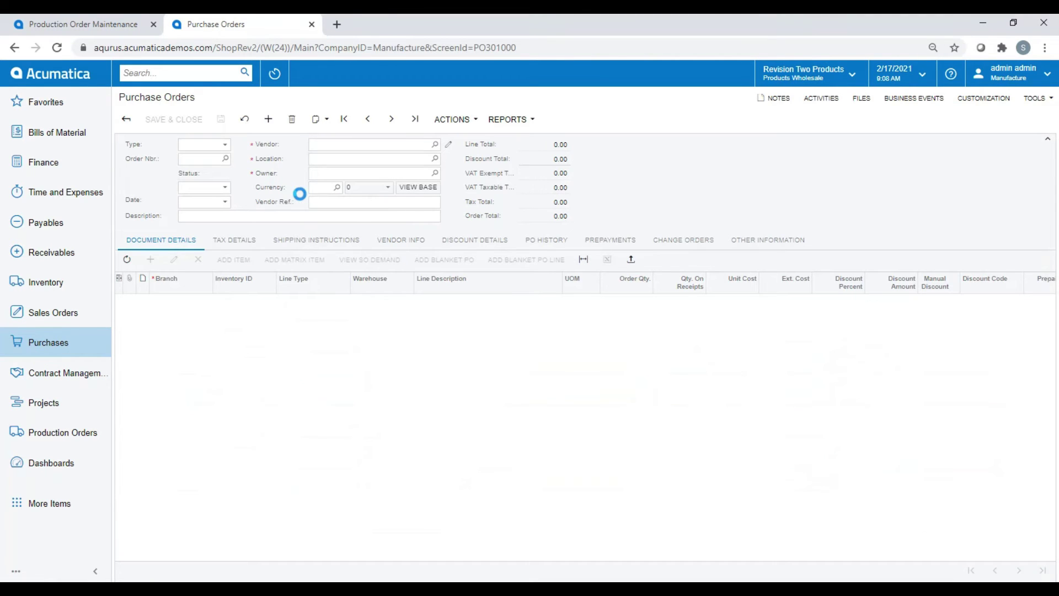
click(452, 119)
click(467, 196)
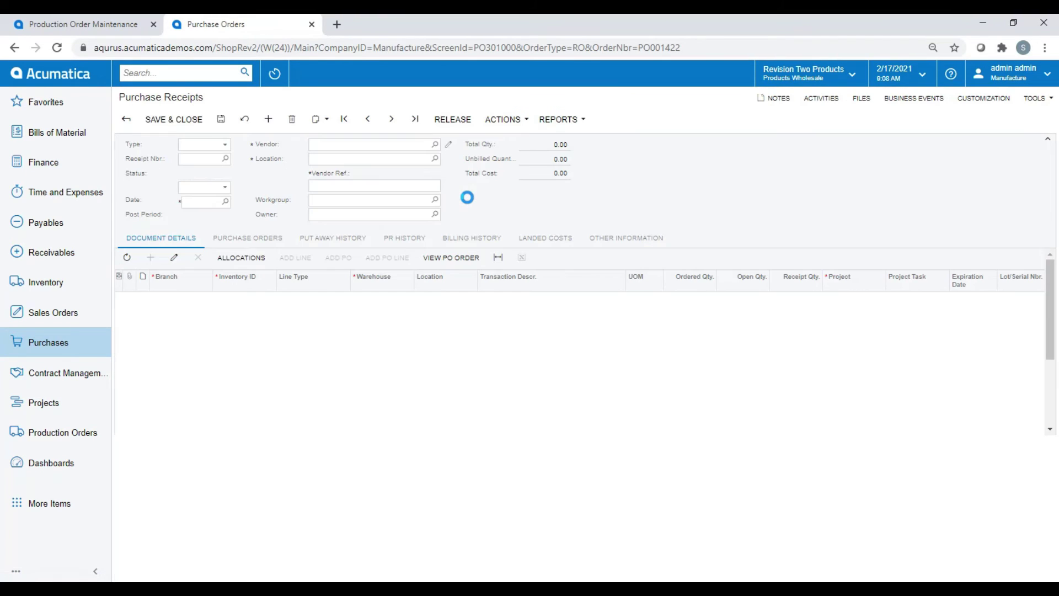
click(347, 187)
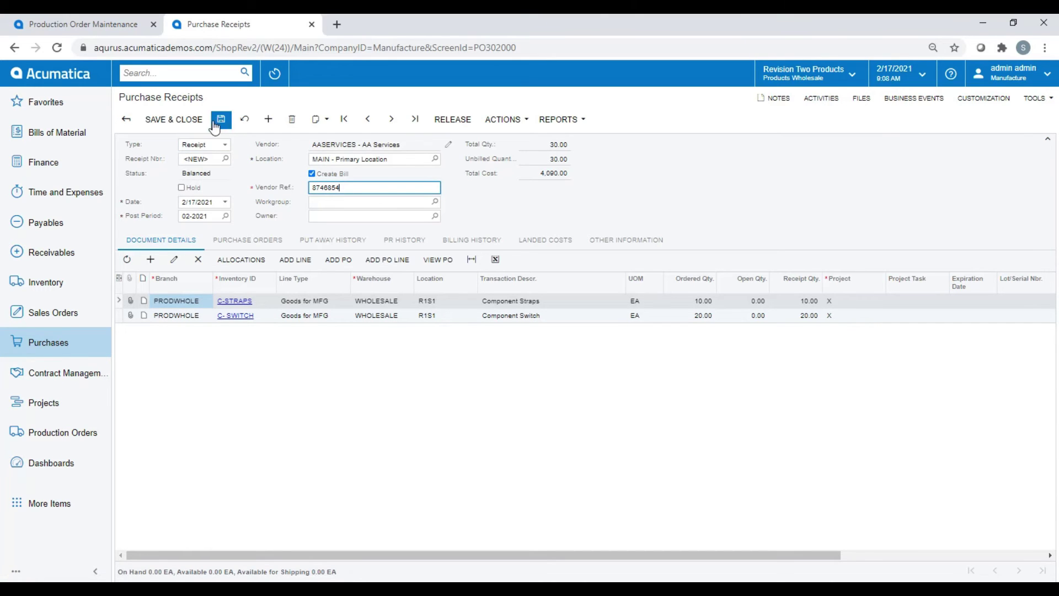
click(455, 119)
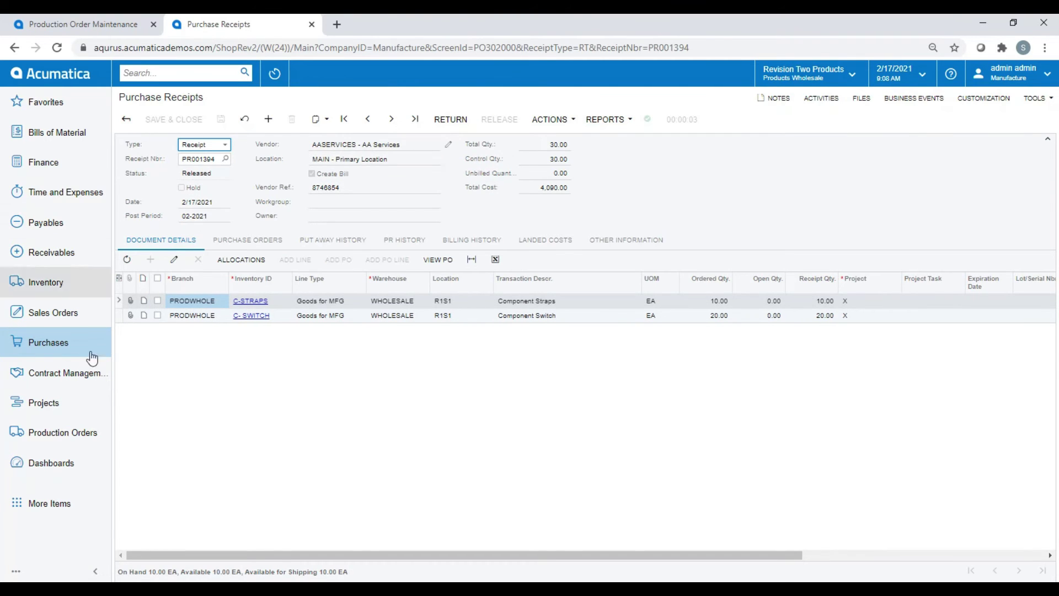
Return to the purchase orders list, open the Dewsoft Toy Supply order with Open status from 2/17/2021, and enter a PO receipt for it
click(71, 337)
click(187, 233)
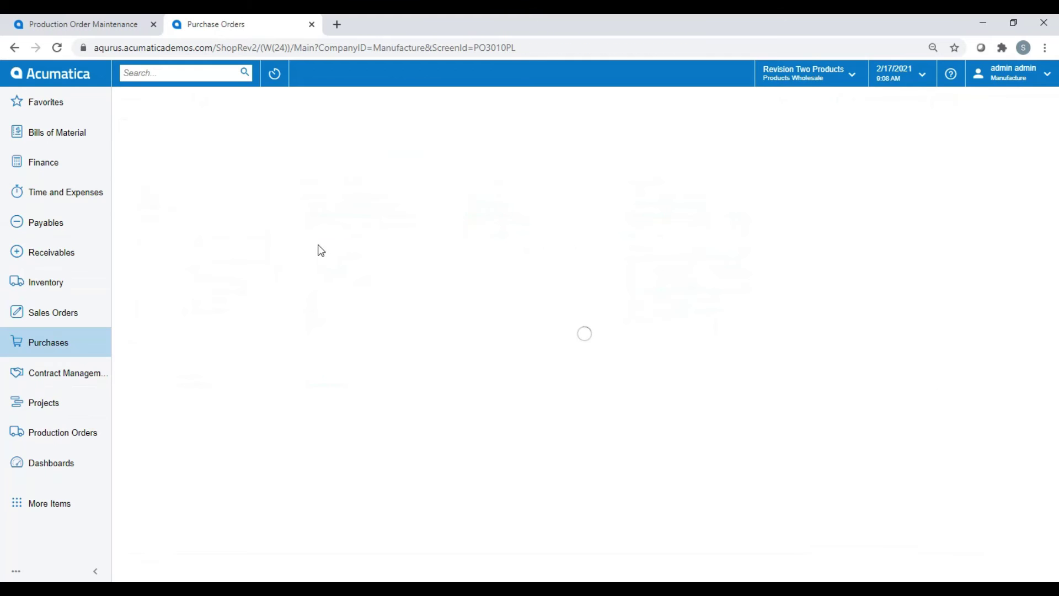
click(231, 219)
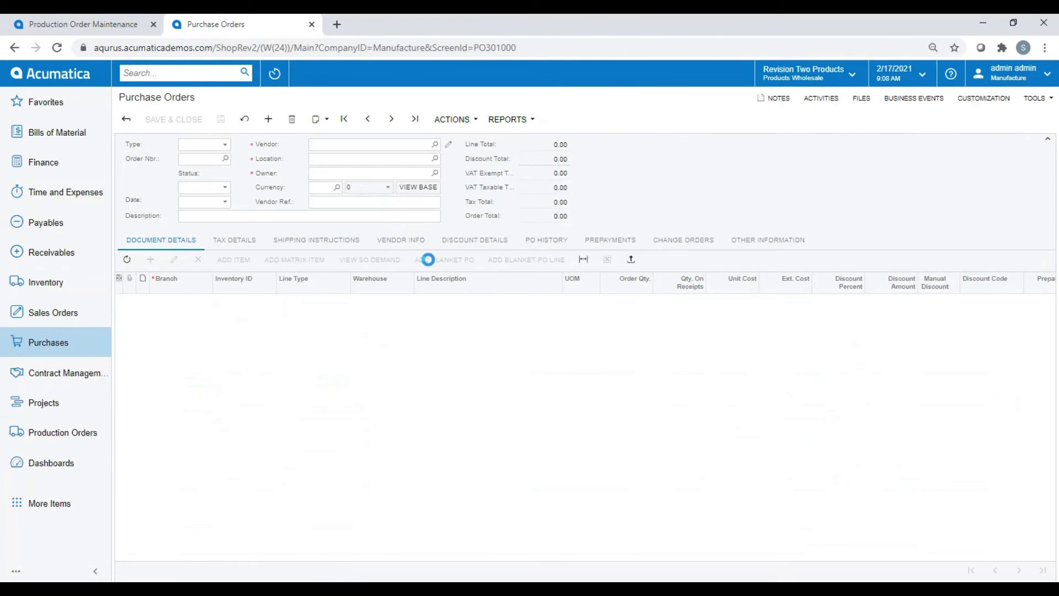
click(448, 111)
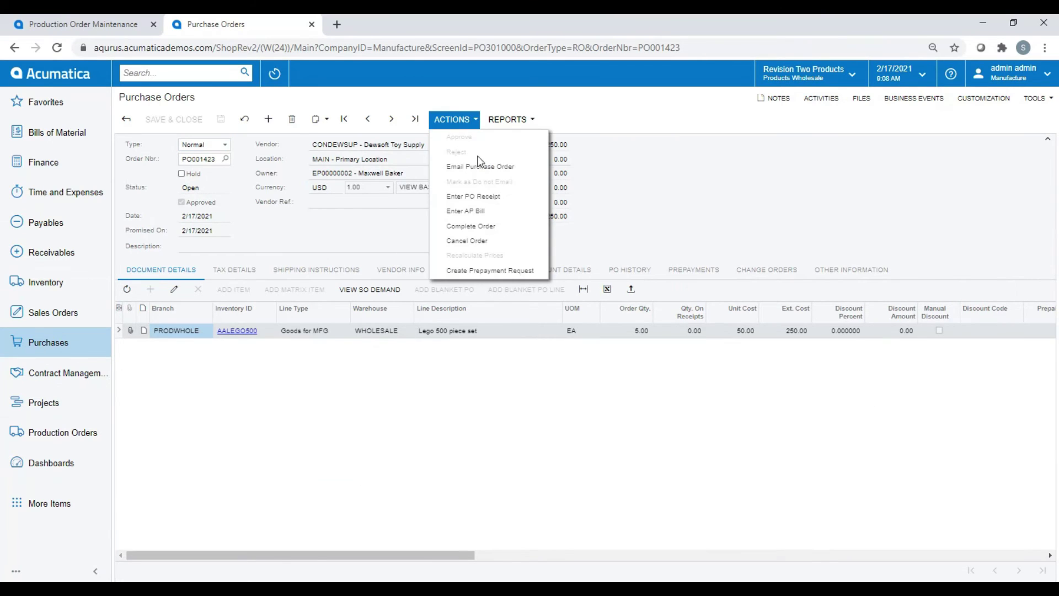
click(492, 198)
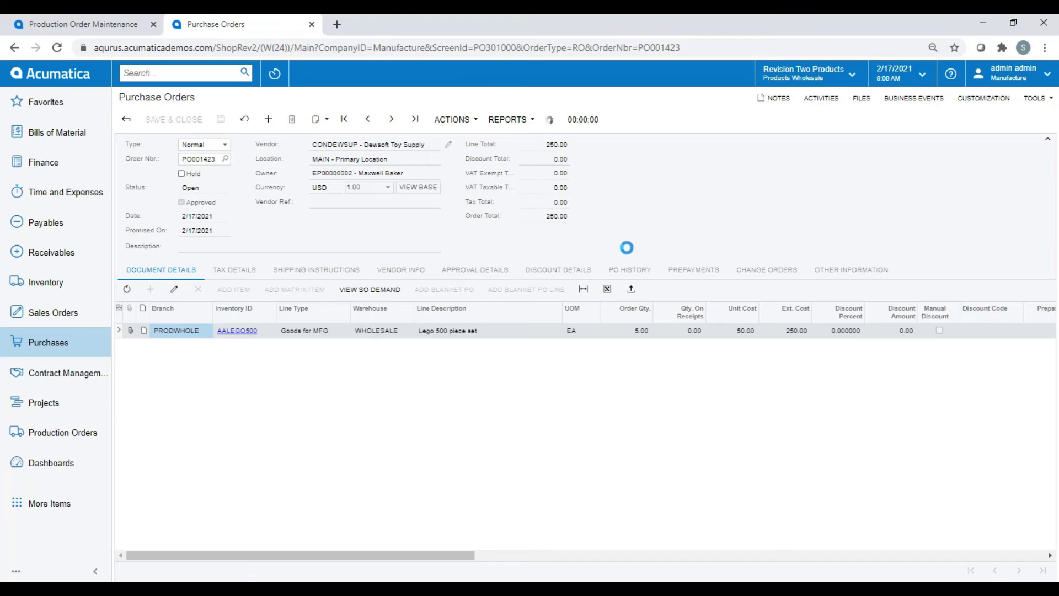
Set the Dewsoft Toy Supply receipt's vendor reference to 7458741, save the purchase receipt, and release it
click(351, 188)
click(221, 119)
click(452, 121)
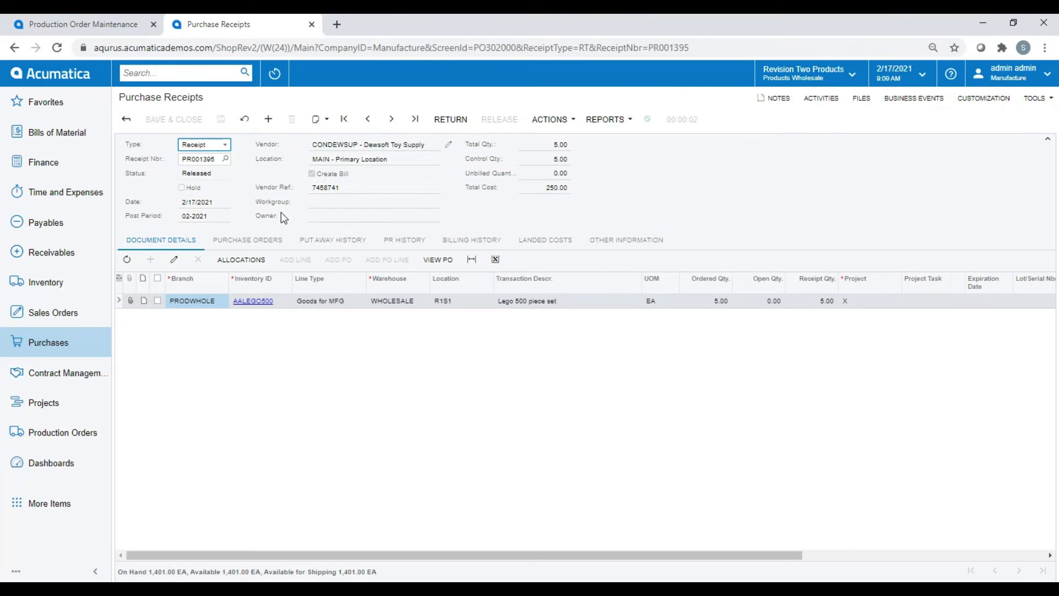
Review the receipt's linked purchase order and billing history, and examine the linked bill's financial details and journal transactions
click(258, 240)
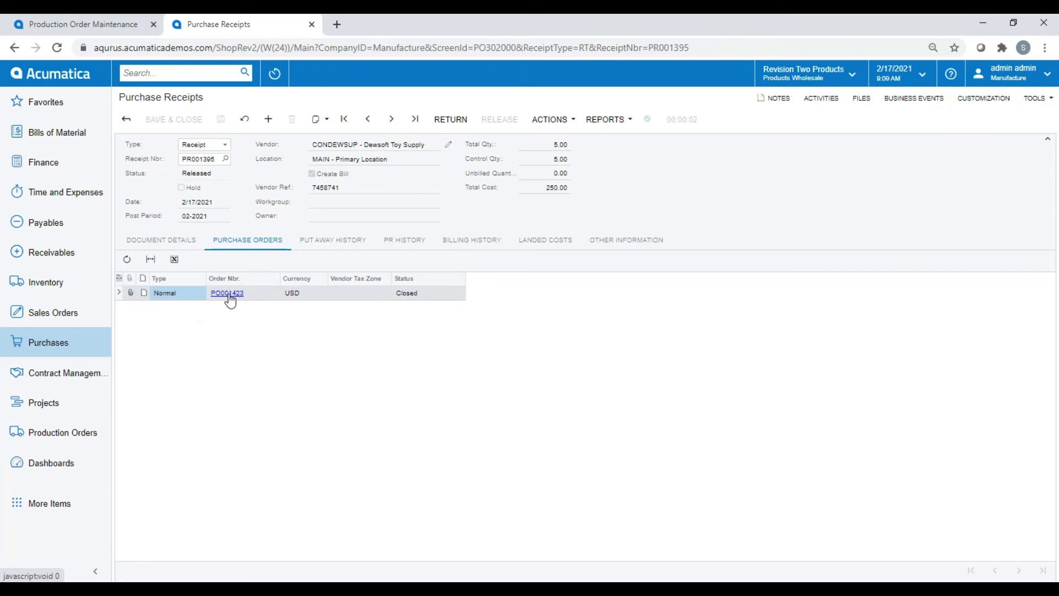
click(477, 239)
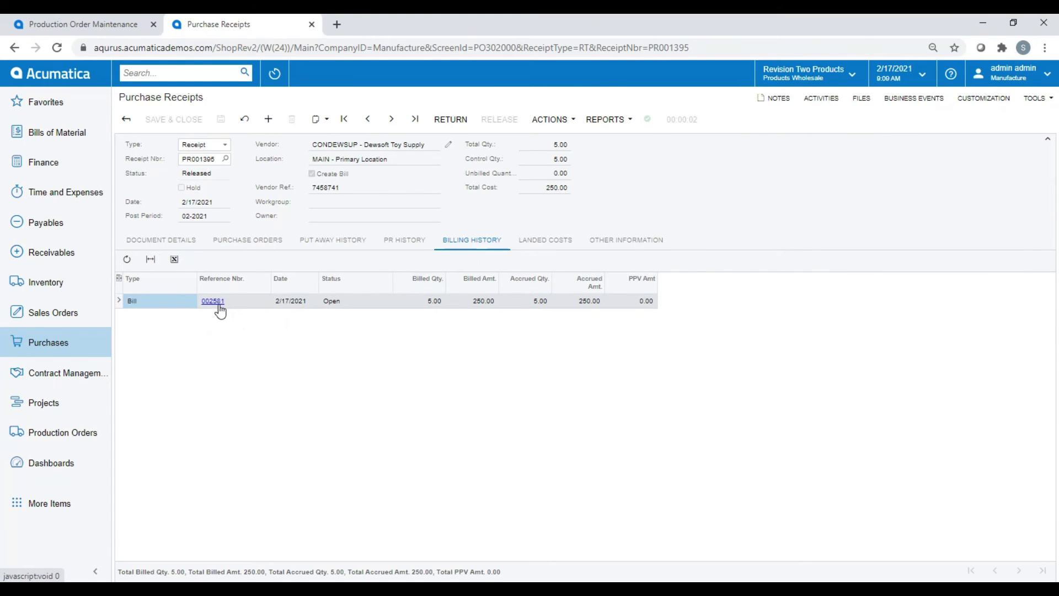
click(218, 305)
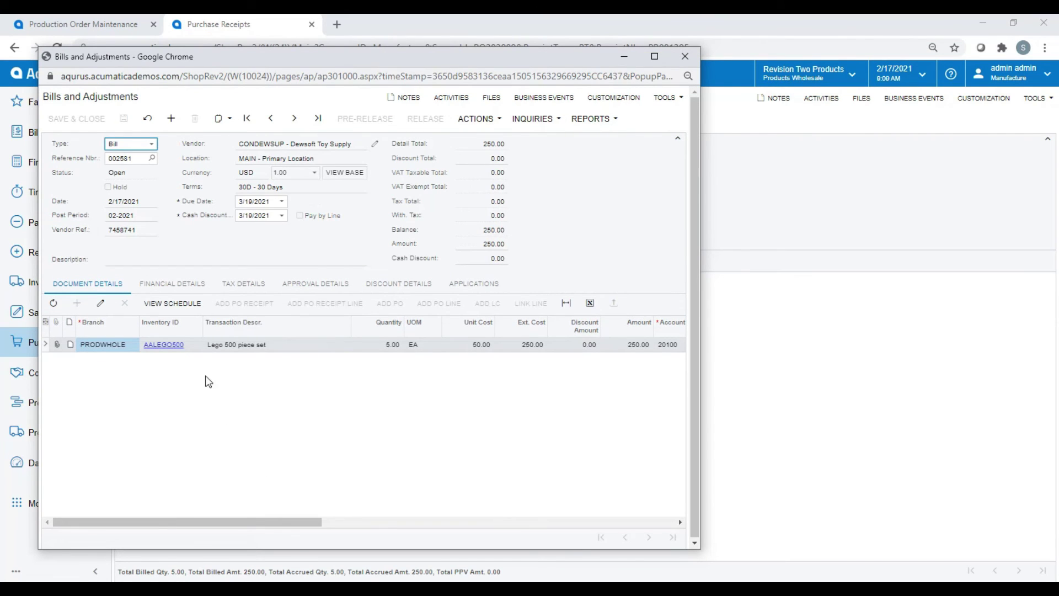
click(182, 284)
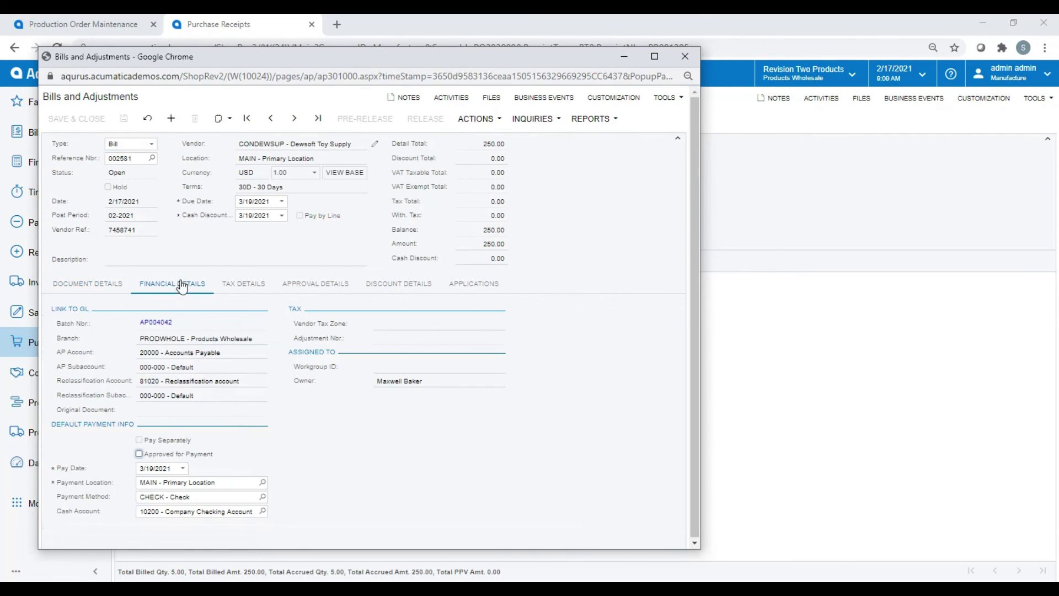
click(156, 322)
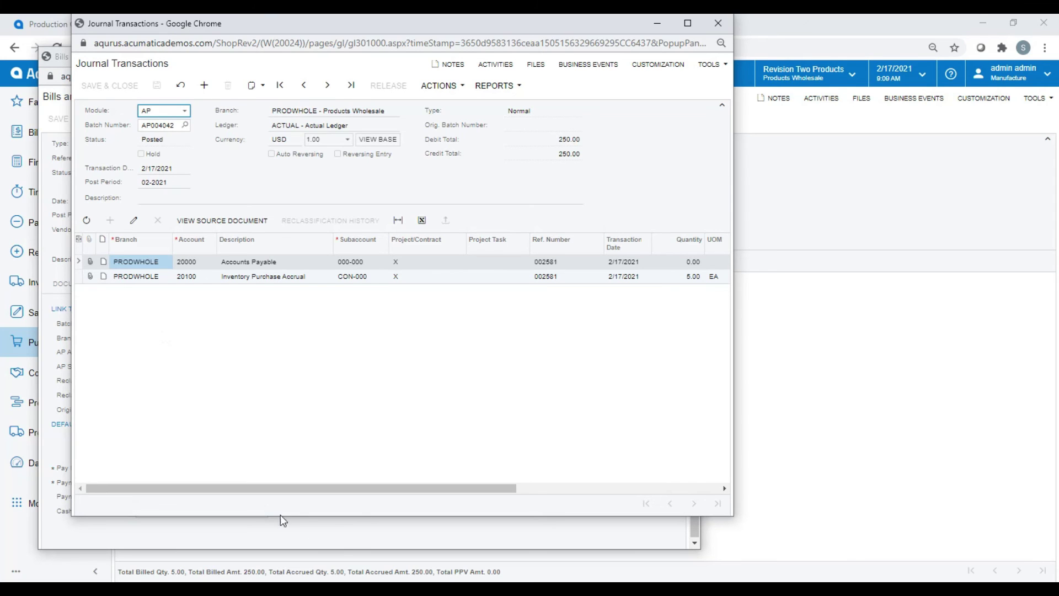
drag(367, 490, 170, 475)
click(719, 22)
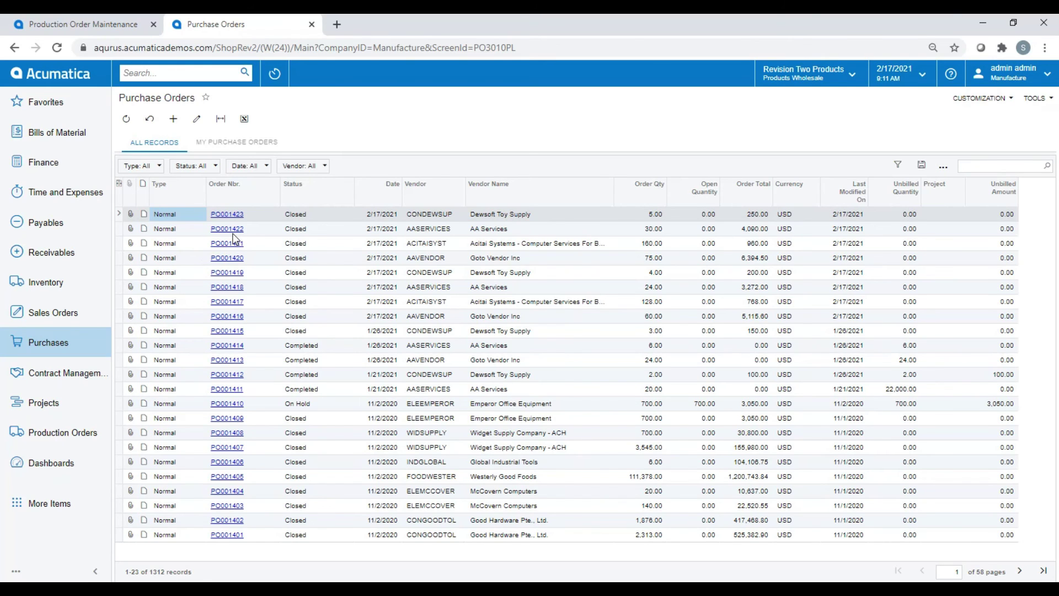
Process the unreleased material allocations dated 2/17/2021 for C- SWITCH, C-FUSE1, C-RESISITO, C-SCREWS, C-STRAPS and AALEGO500
click(60, 433)
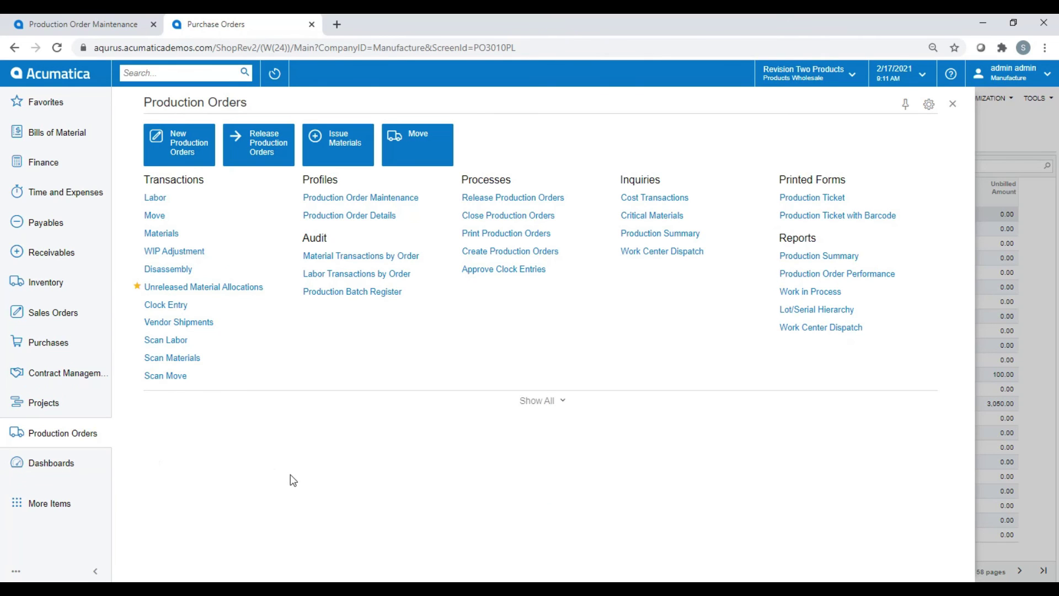
click(220, 288)
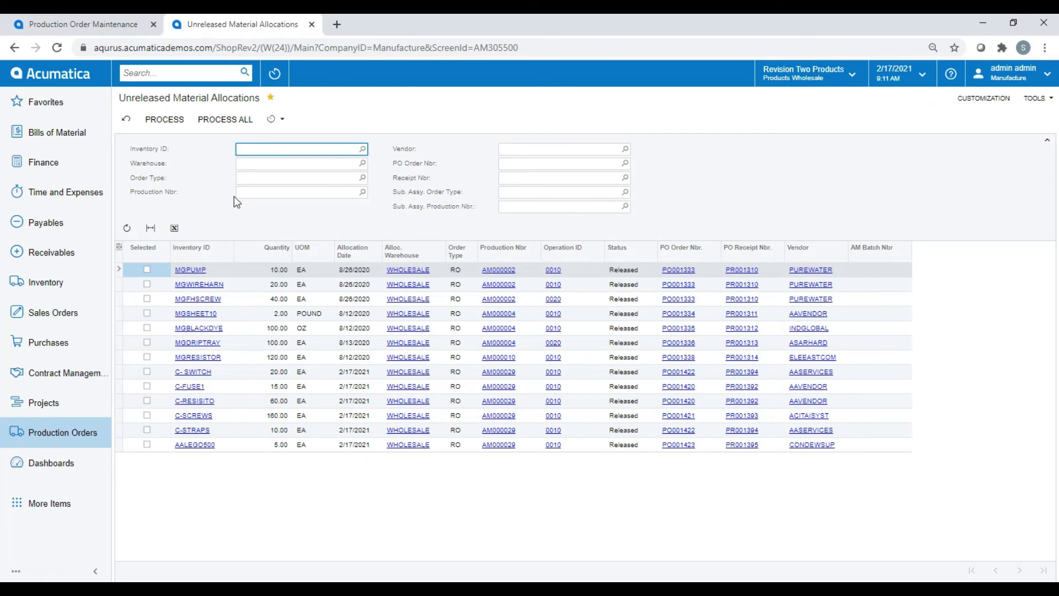
click(257, 375)
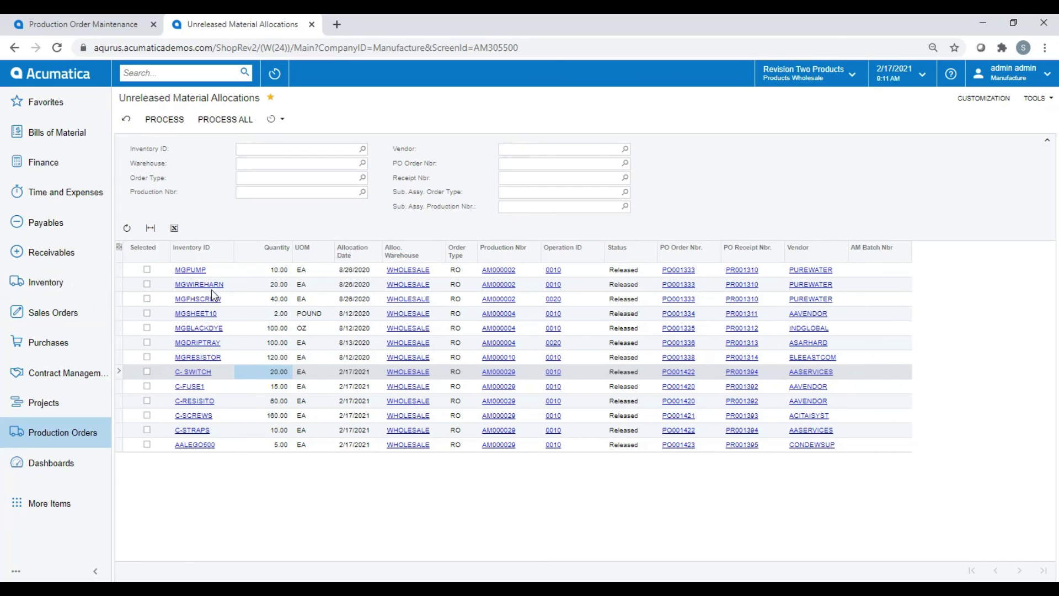
click(148, 373)
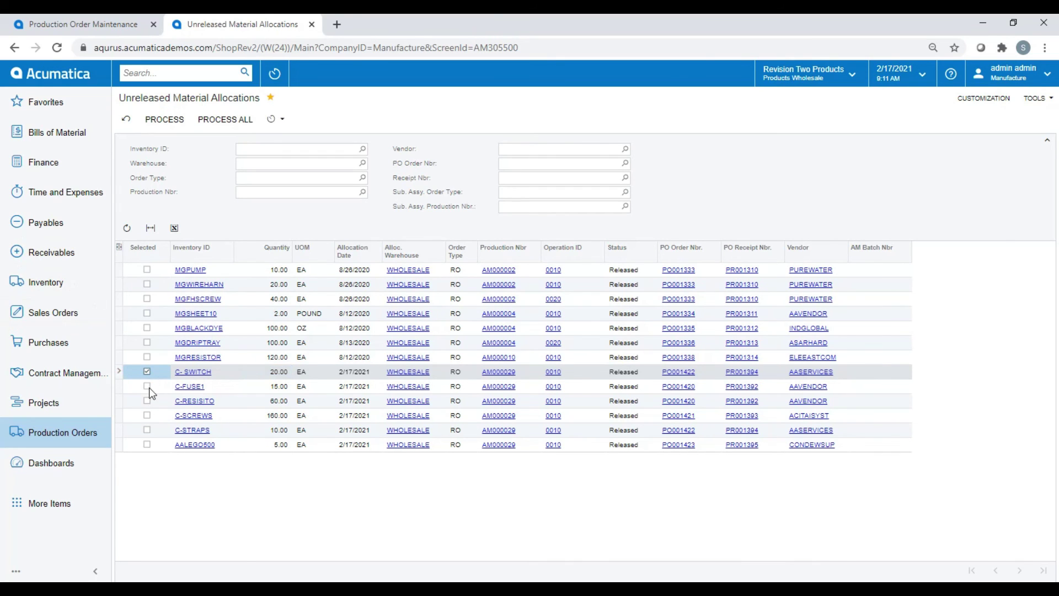
click(148, 386)
click(146, 402)
click(145, 416)
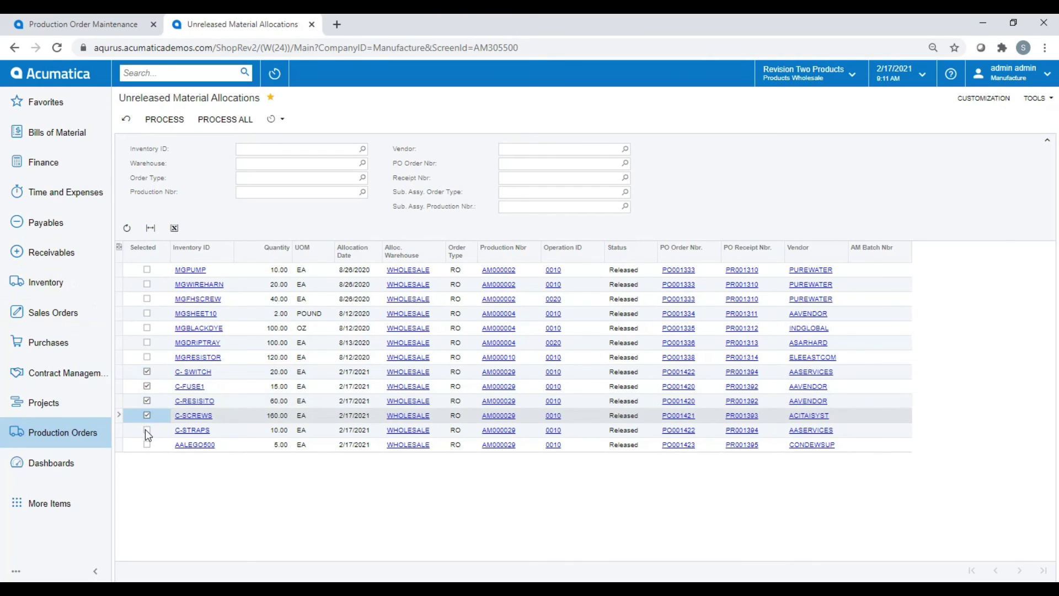
click(145, 430)
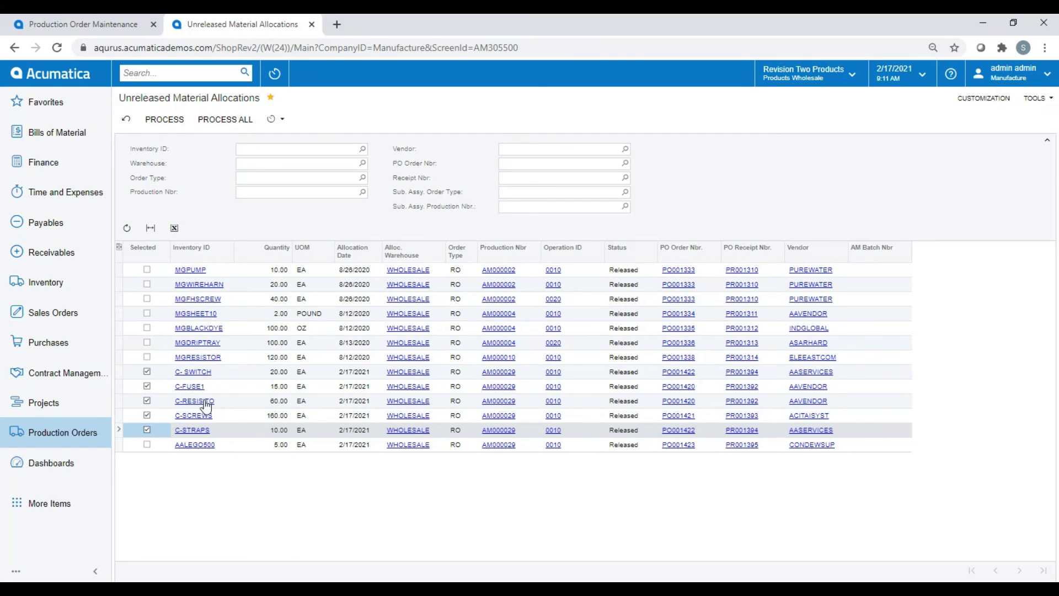
click(147, 445)
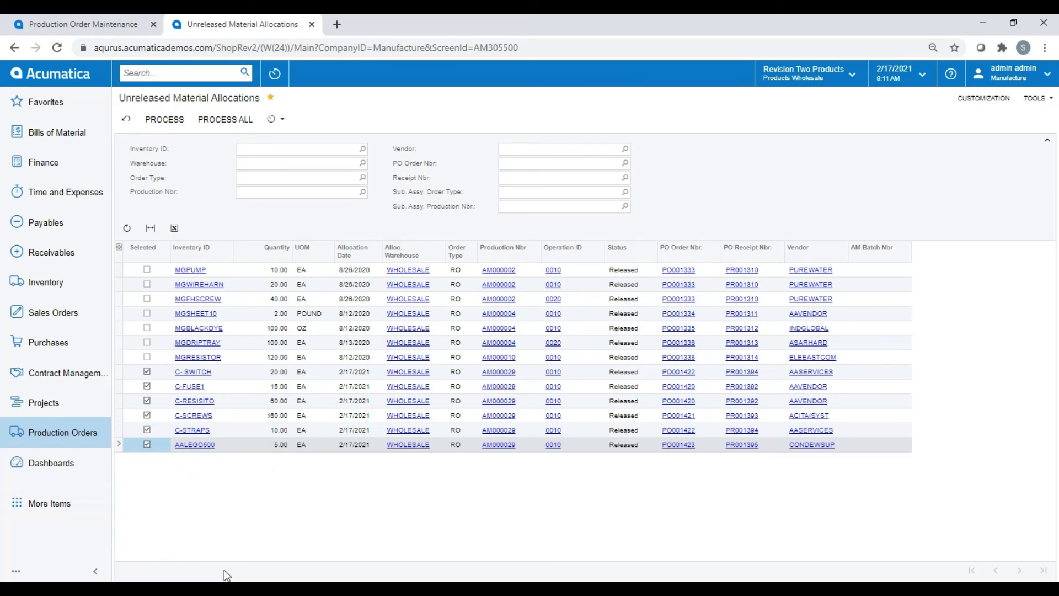
click(153, 126)
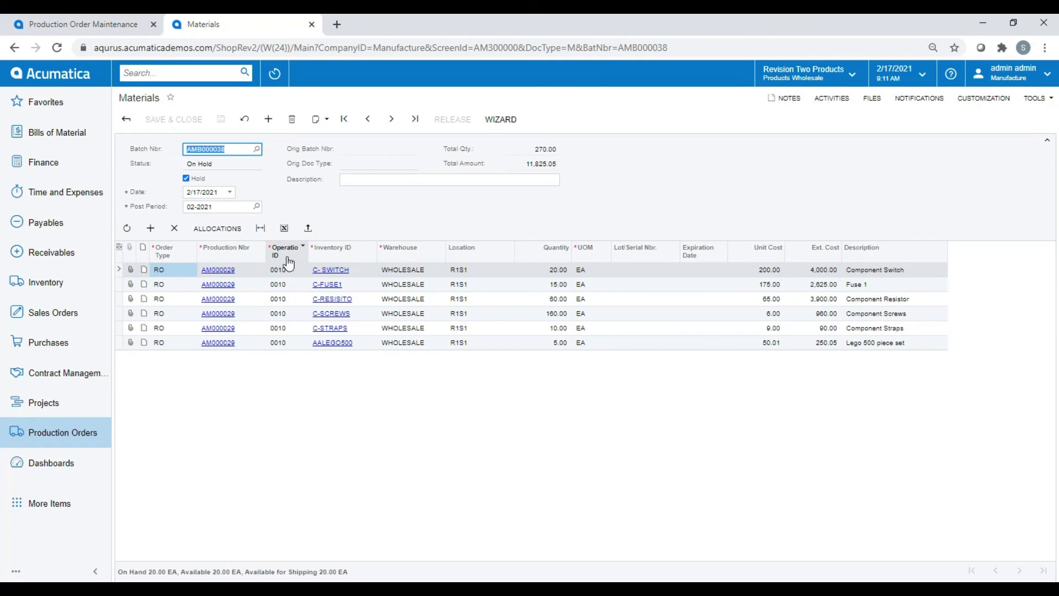
Take the new materials batch off hold, save it, and release it
click(197, 177)
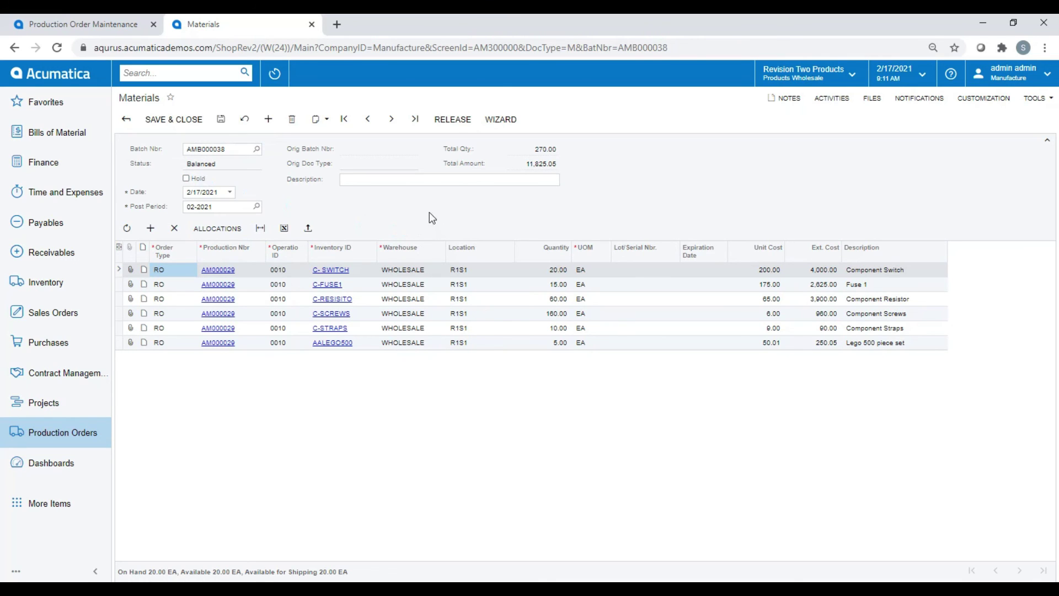
click(221, 118)
click(448, 122)
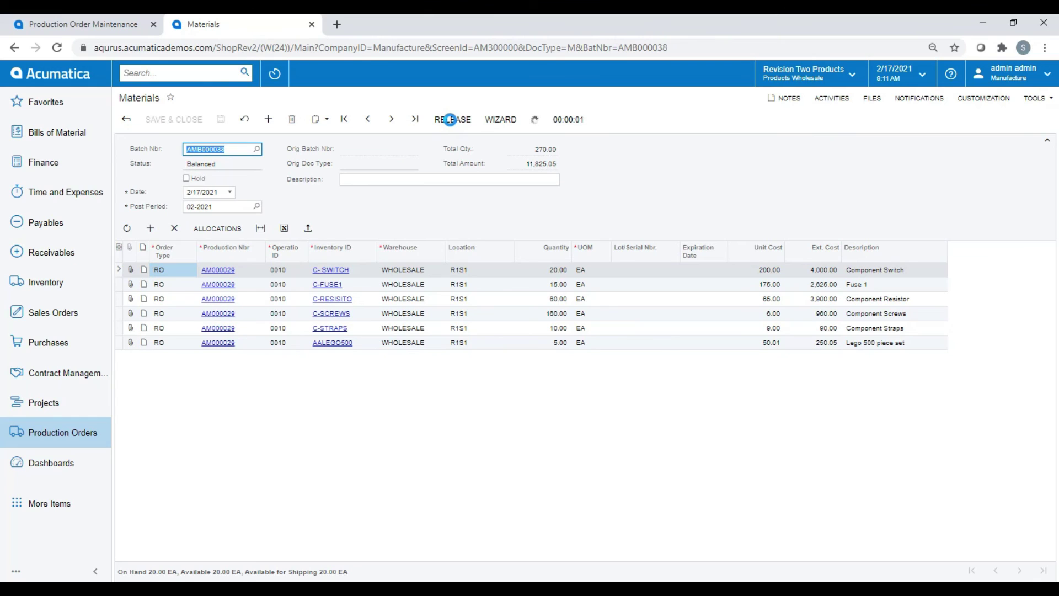